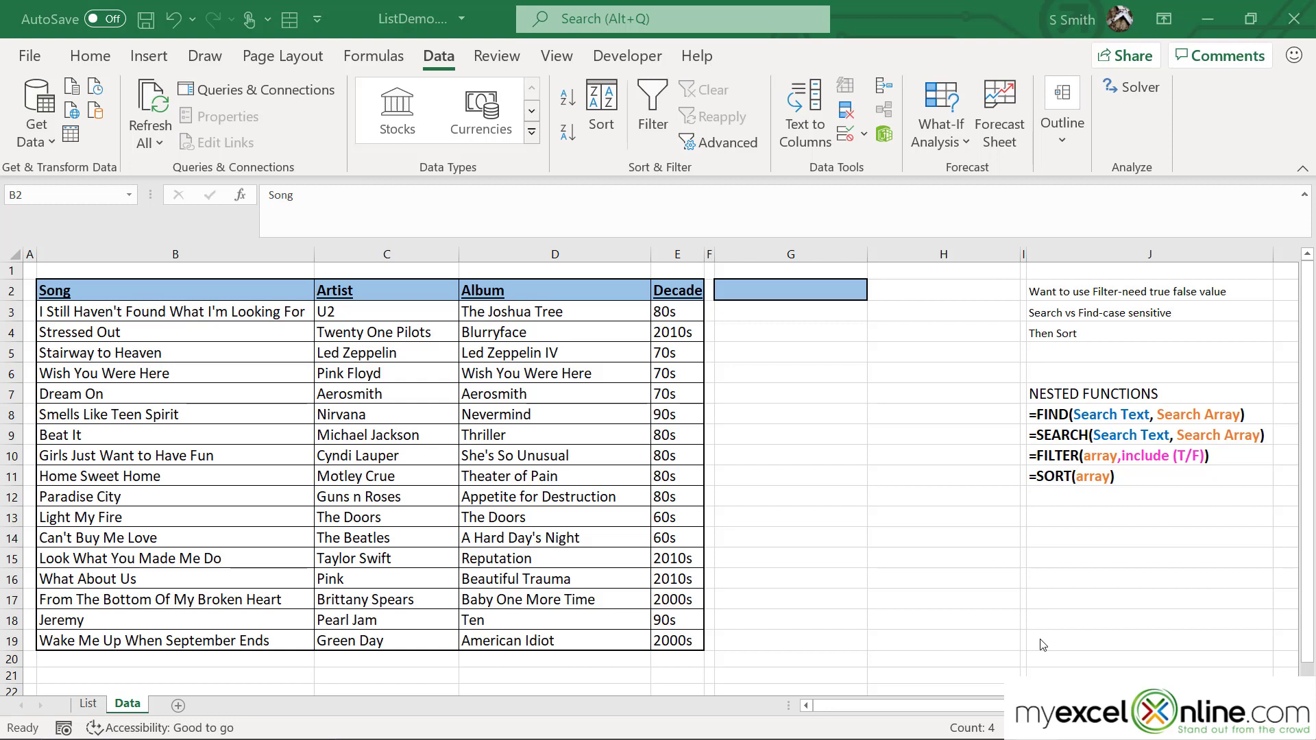
Give List sheet cell B3 a List validation with source Data!$B$3:$B$19
click(90, 704)
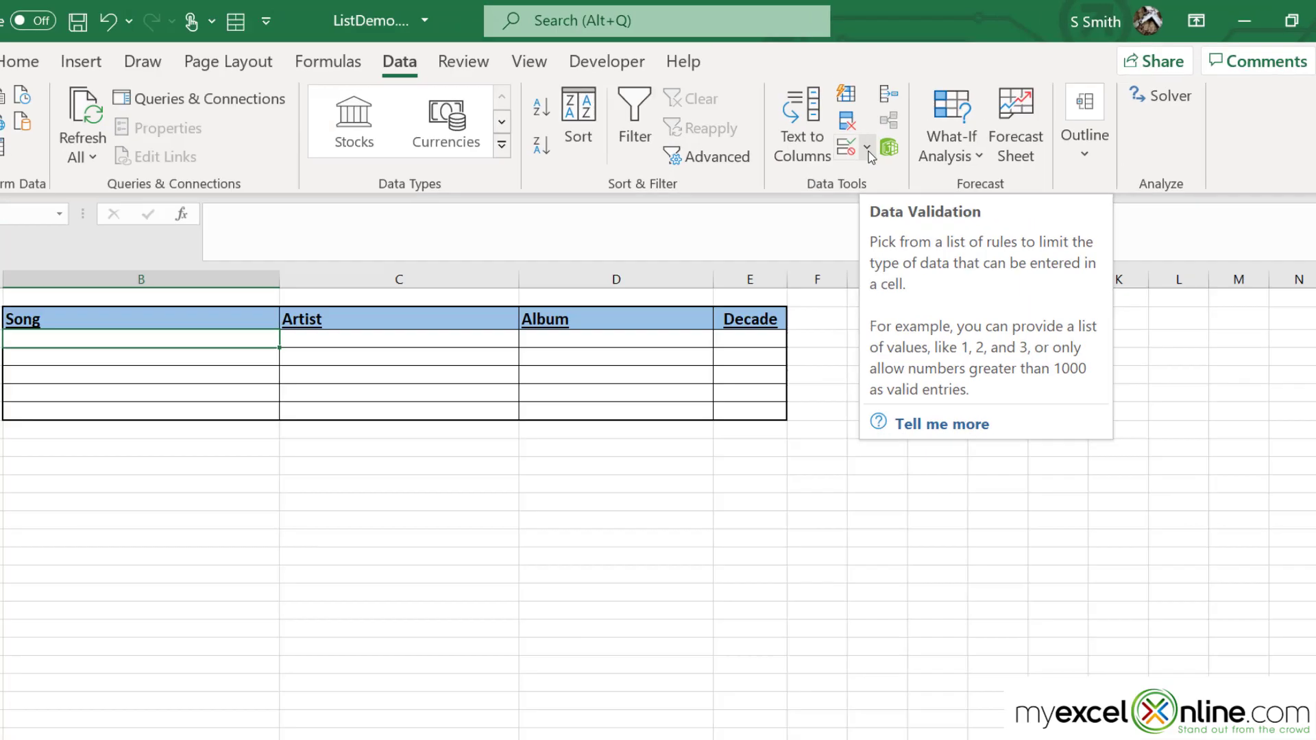
click(866, 137)
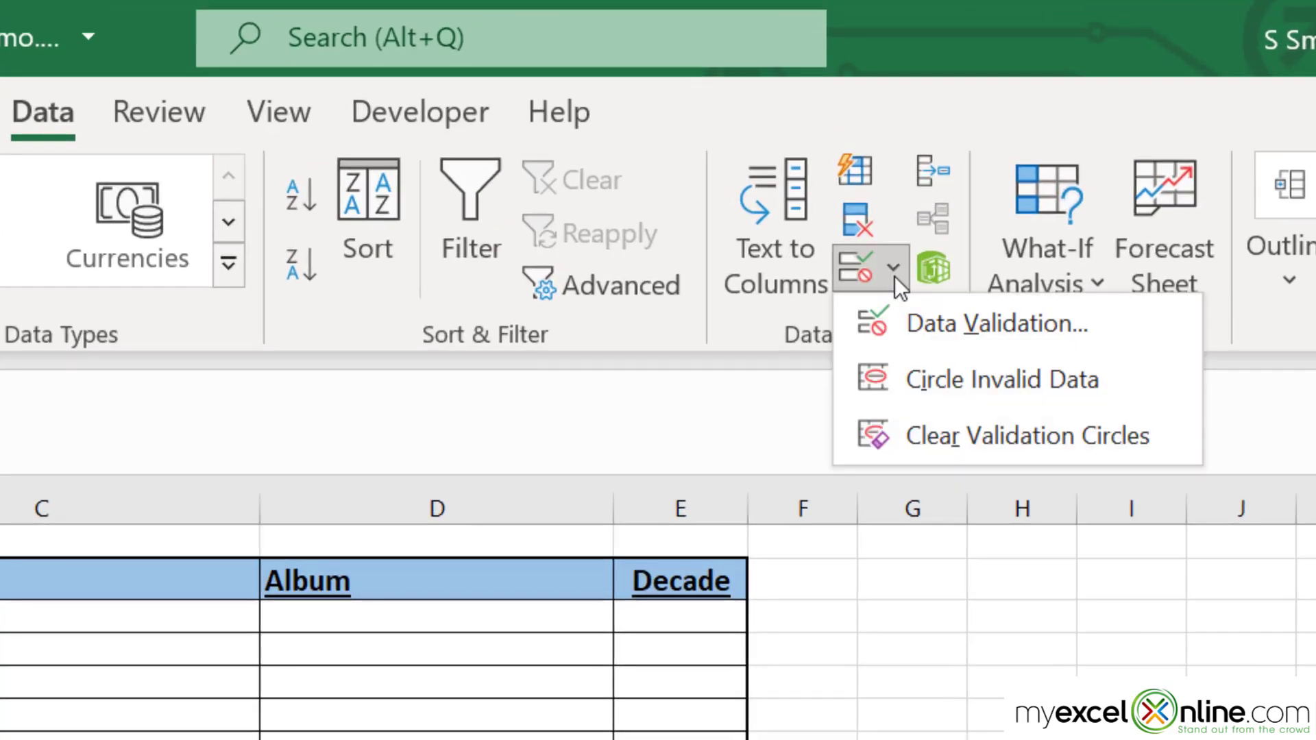
click(1068, 322)
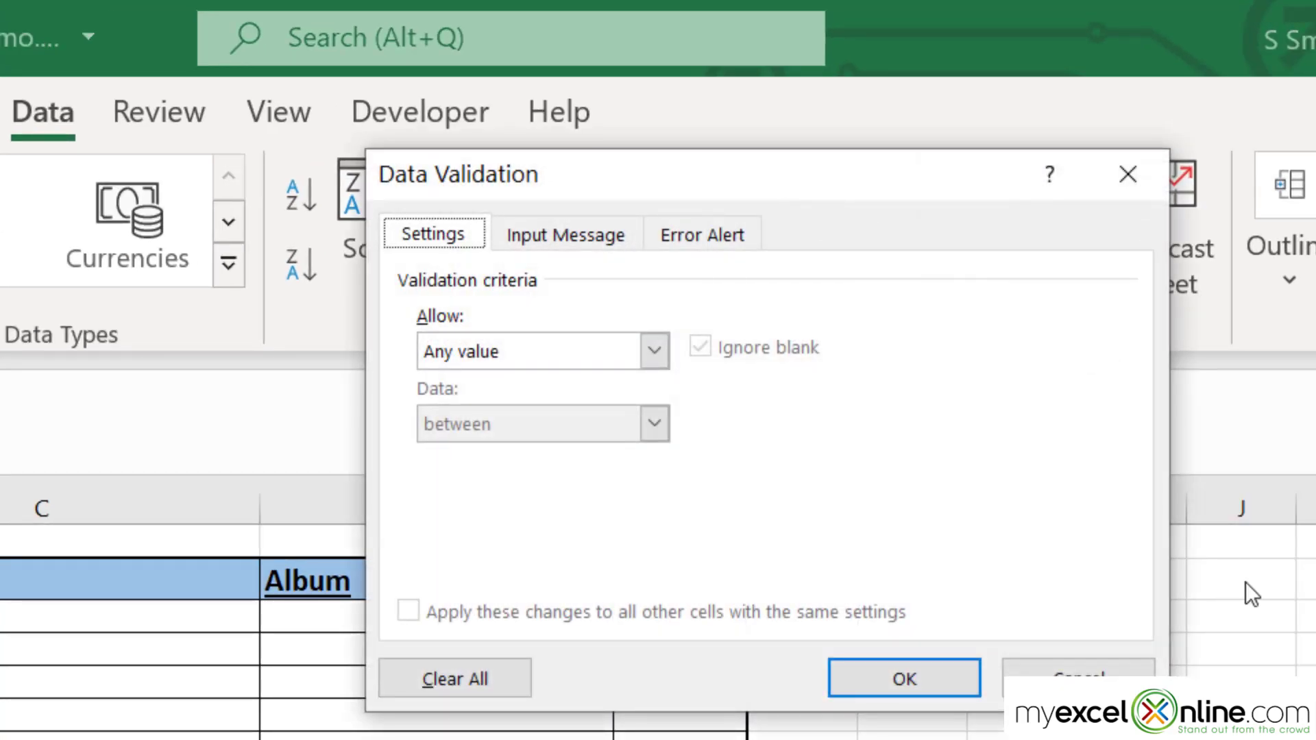
click(657, 355)
click(529, 462)
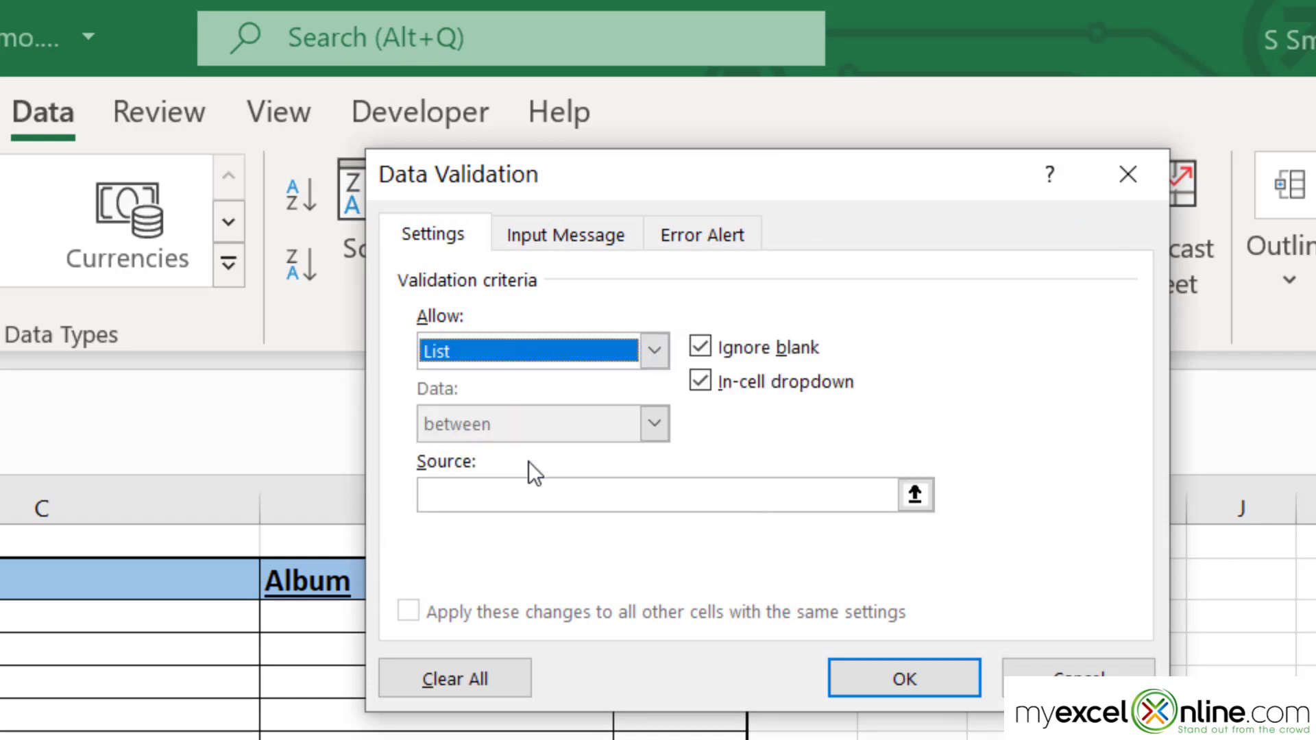
click(547, 495)
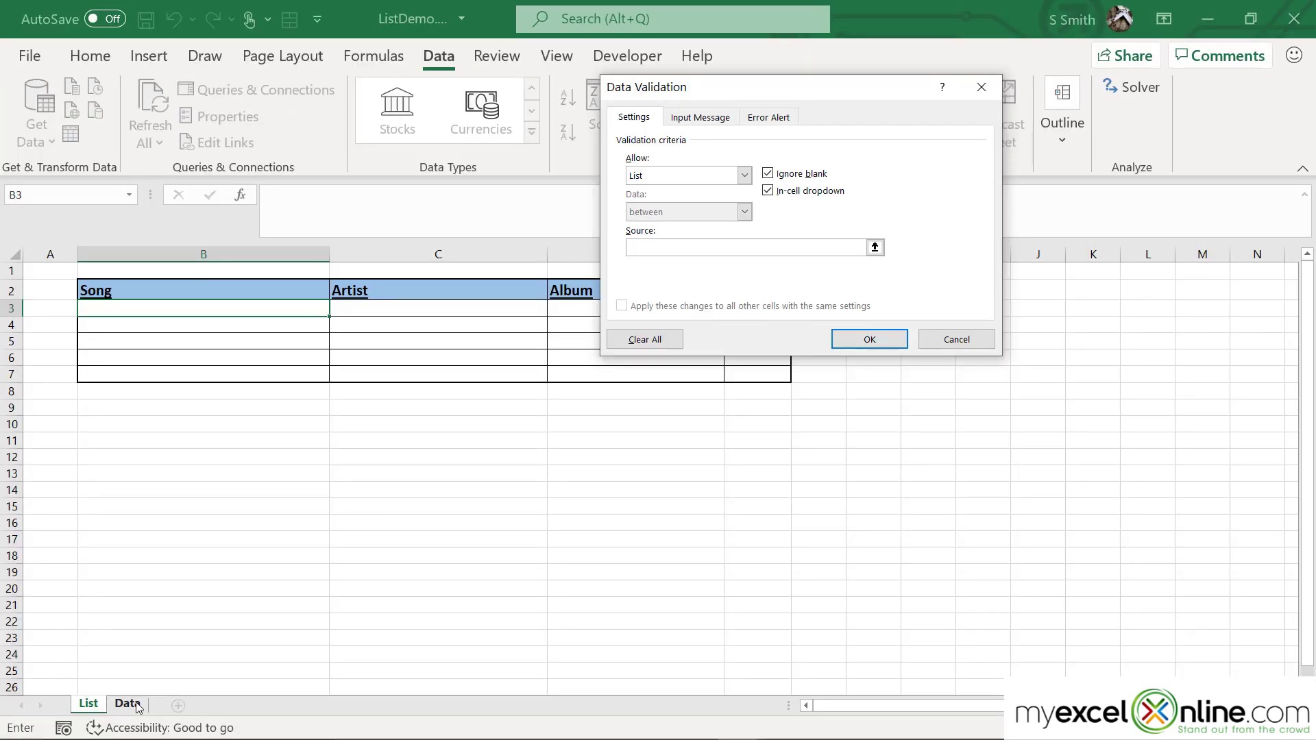
click(136, 706)
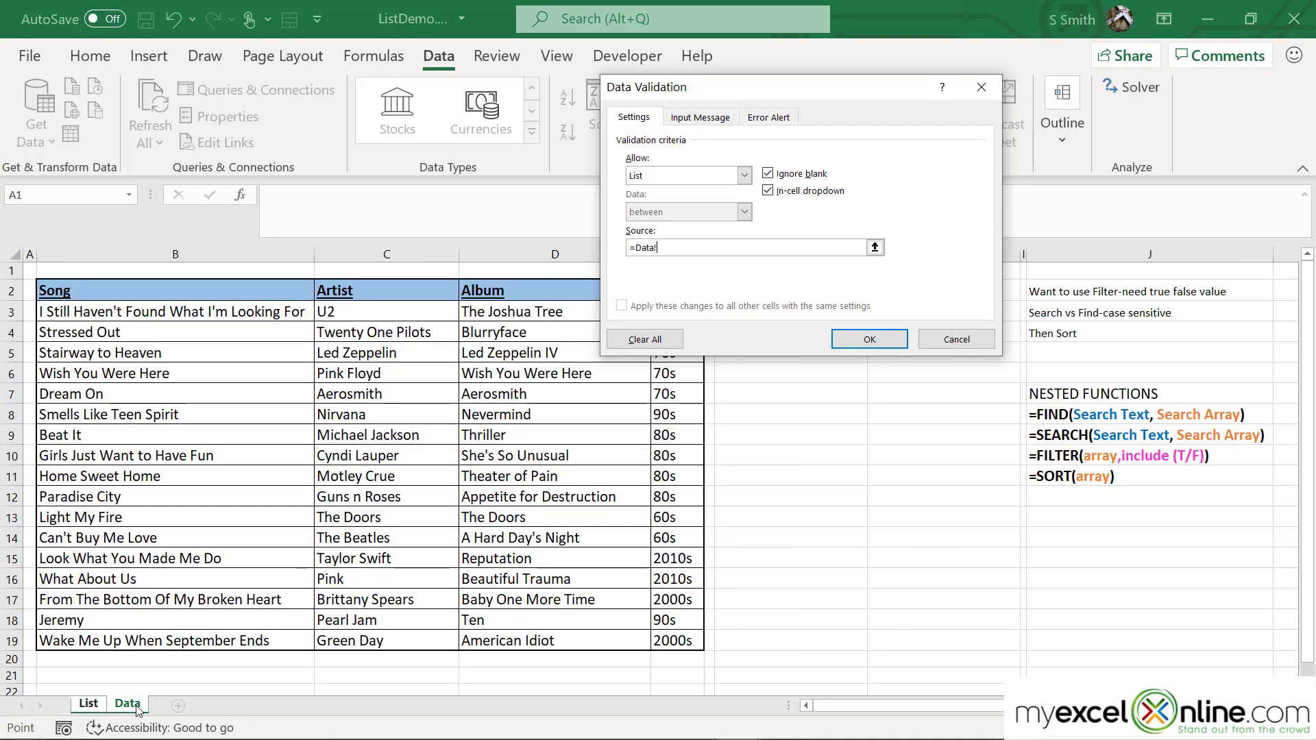
click(195, 313)
drag(177, 313, 168, 644)
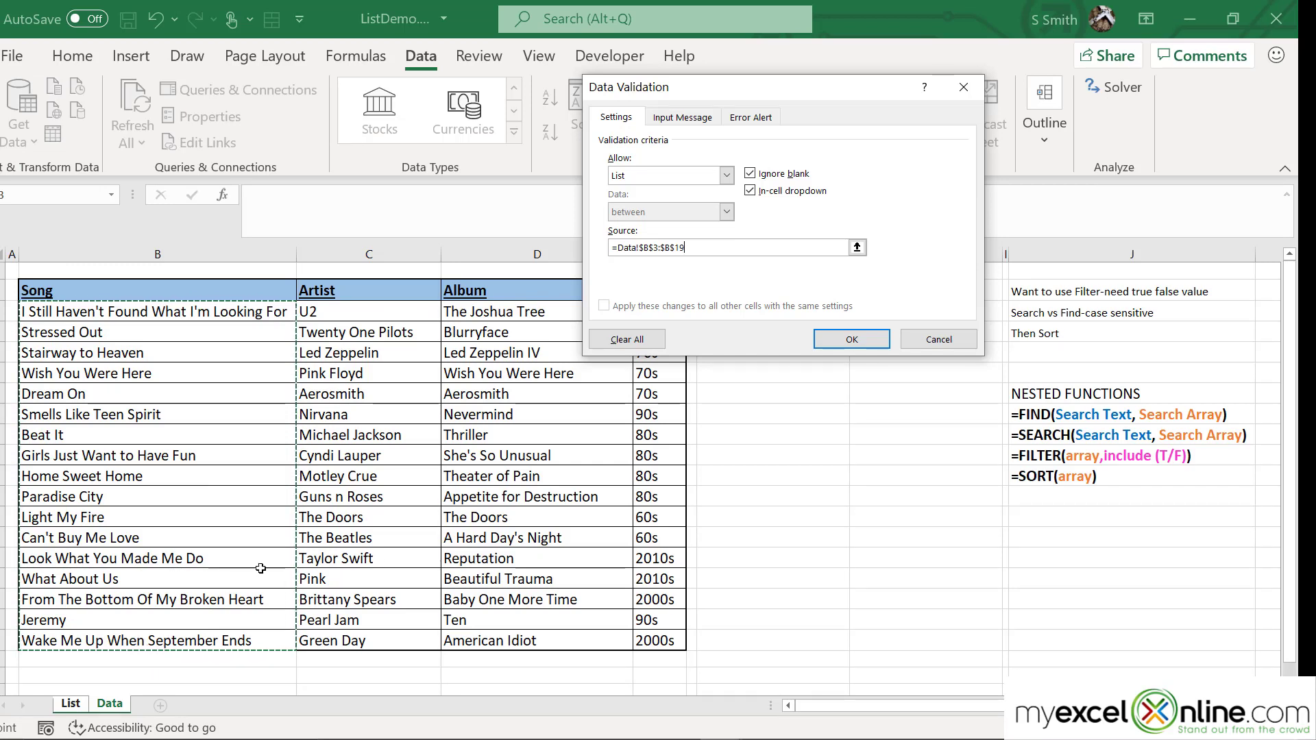
click(852, 339)
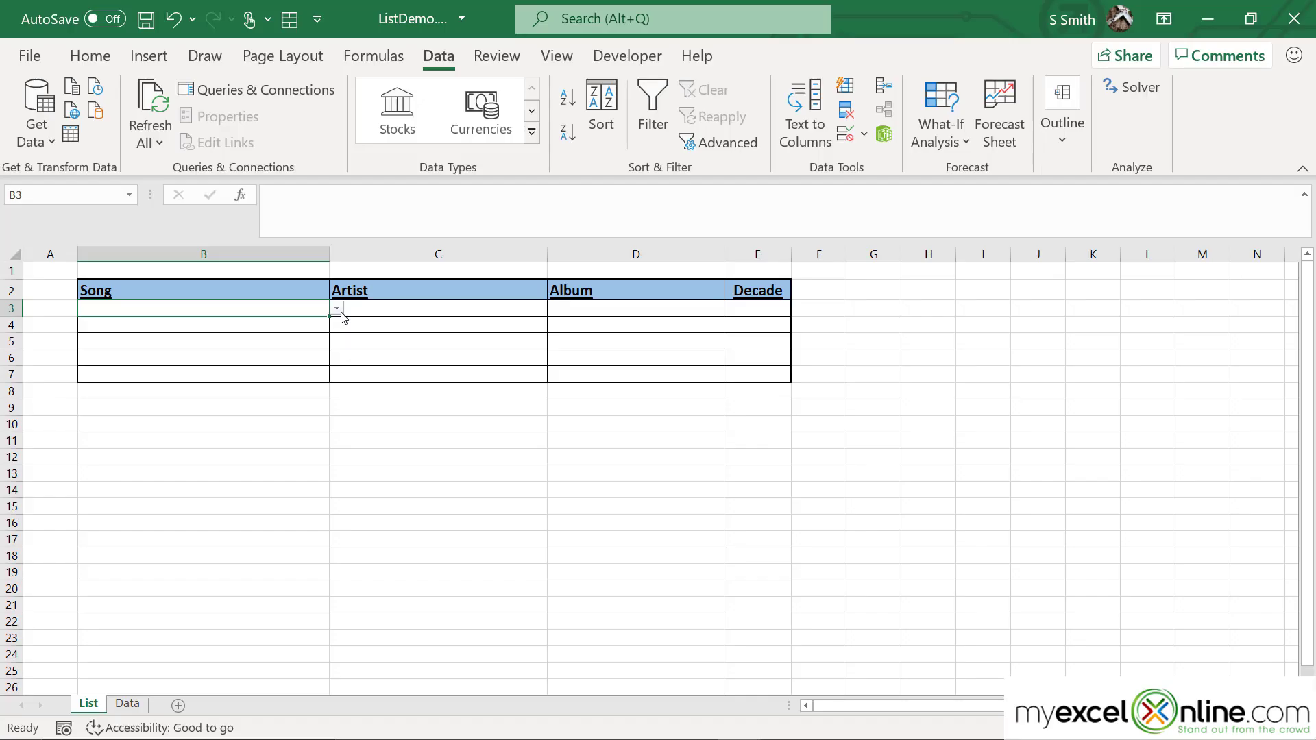
Choose Smells Like Teen Spirit from B3's song dropdown
click(338, 309)
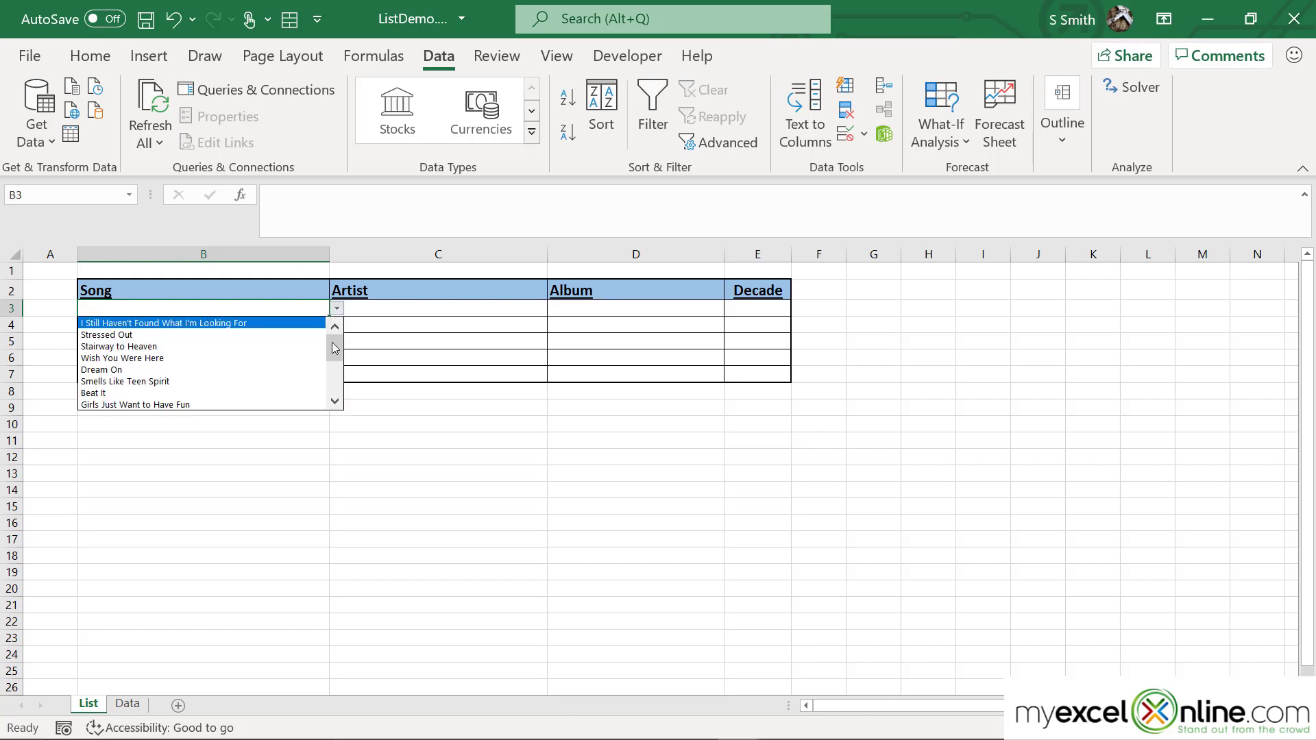
drag(333, 347, 332, 402)
scroll(332, 373, up, 3)
click(152, 379)
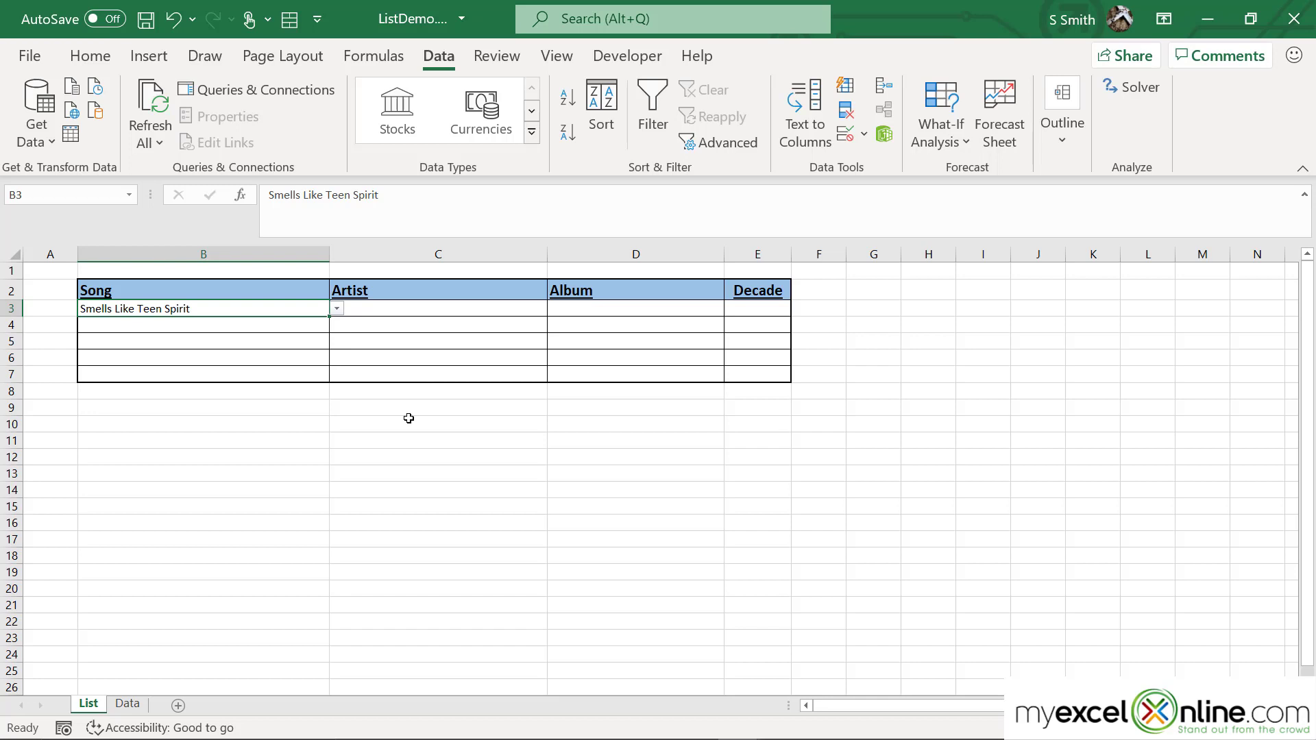
In C3, write an XLOOKUP of B3 against Data!B3:B19 returning the Artist, Album and Decade columns
click(416, 307)
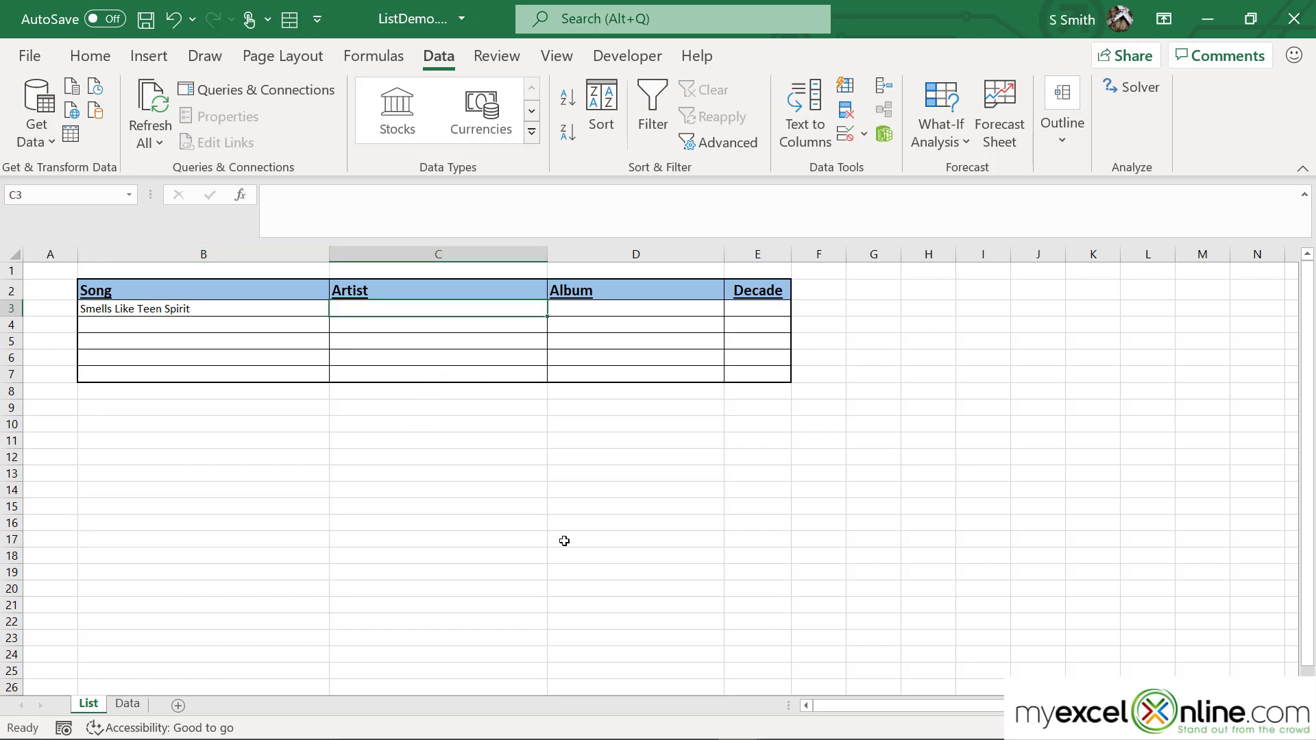
text(=xl)
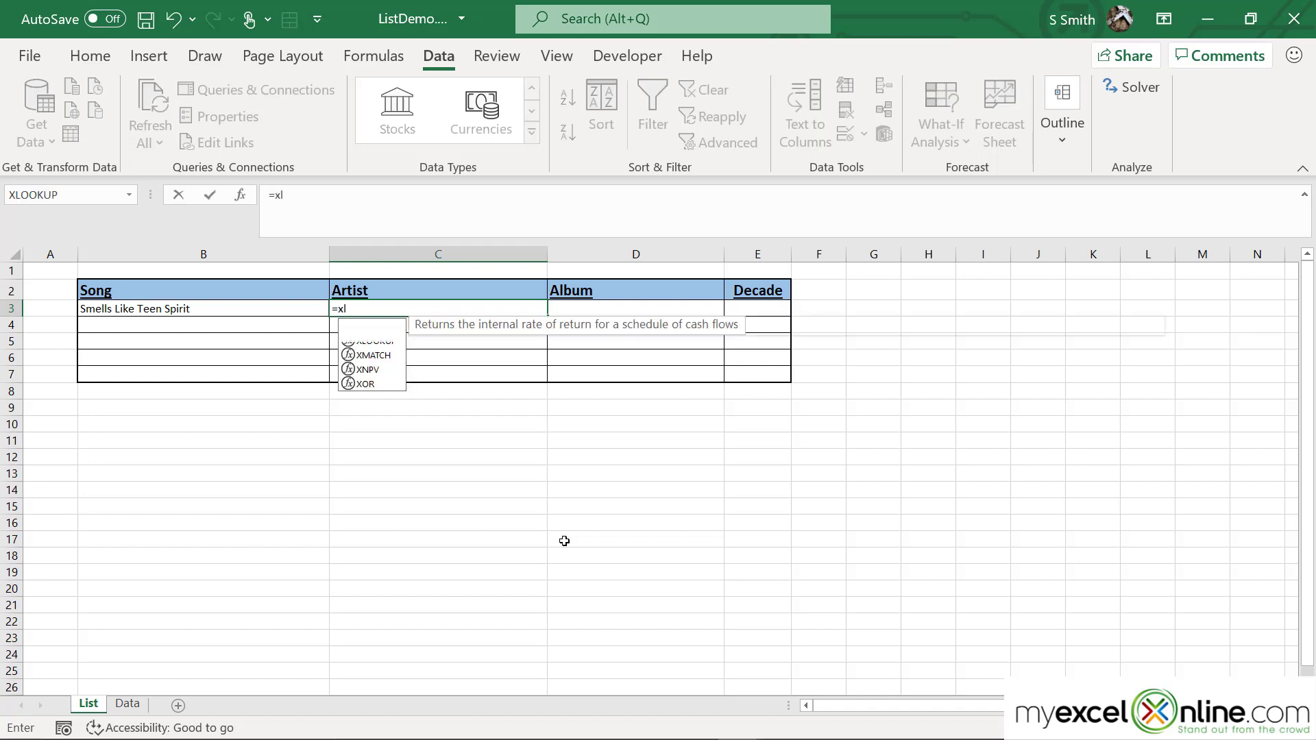
text(ookup()
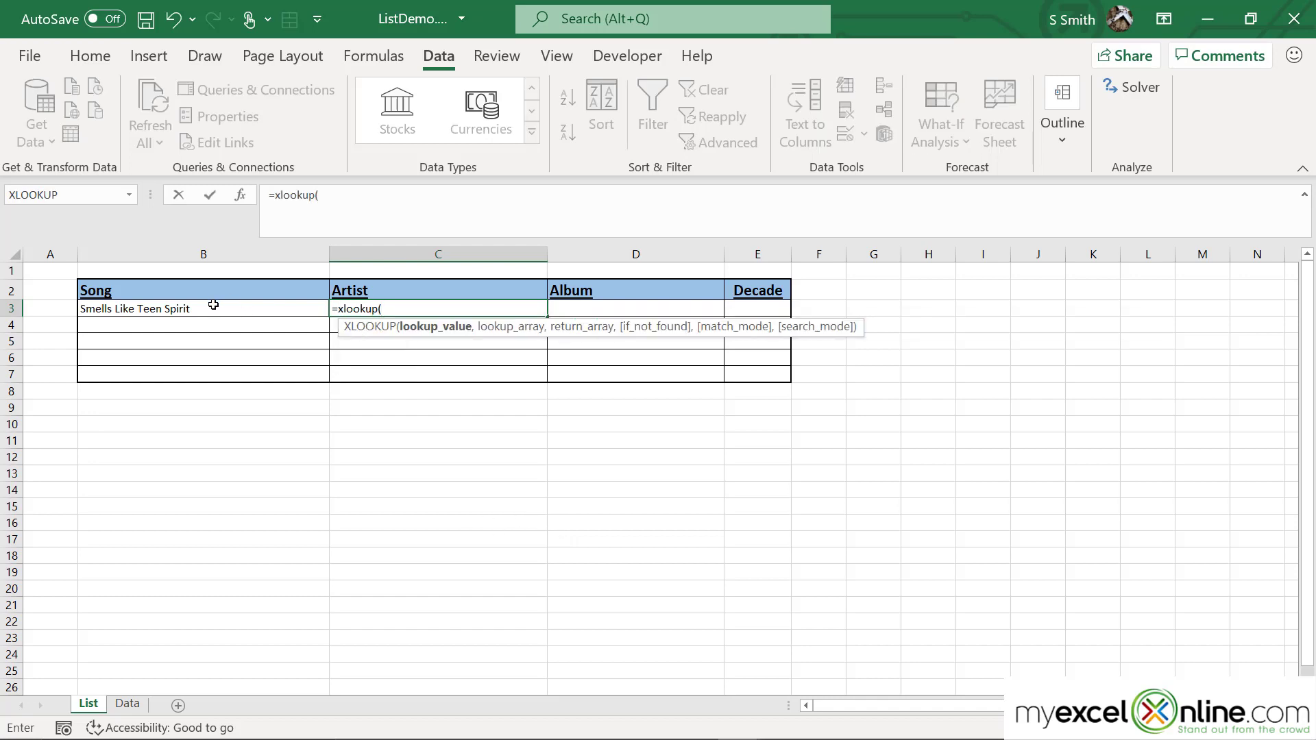
click(218, 308)
text(,)
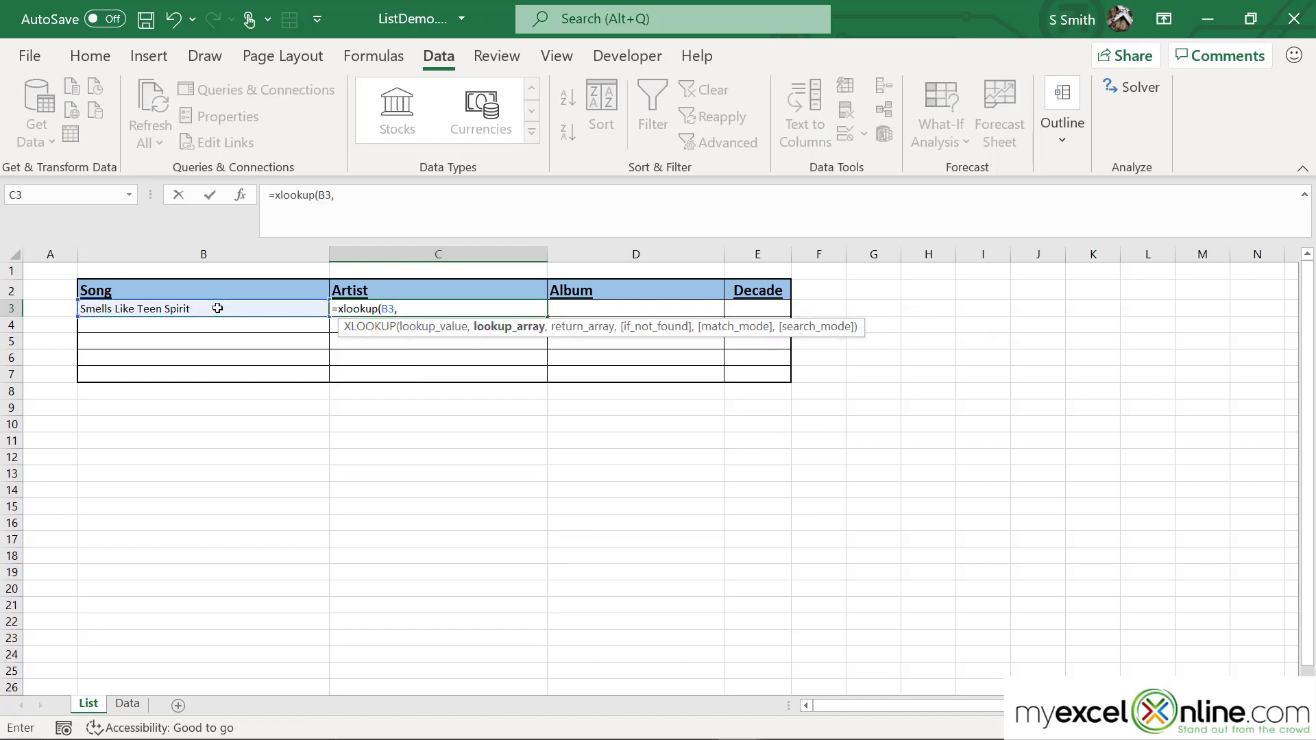
click(124, 707)
drag(93, 312, 110, 640)
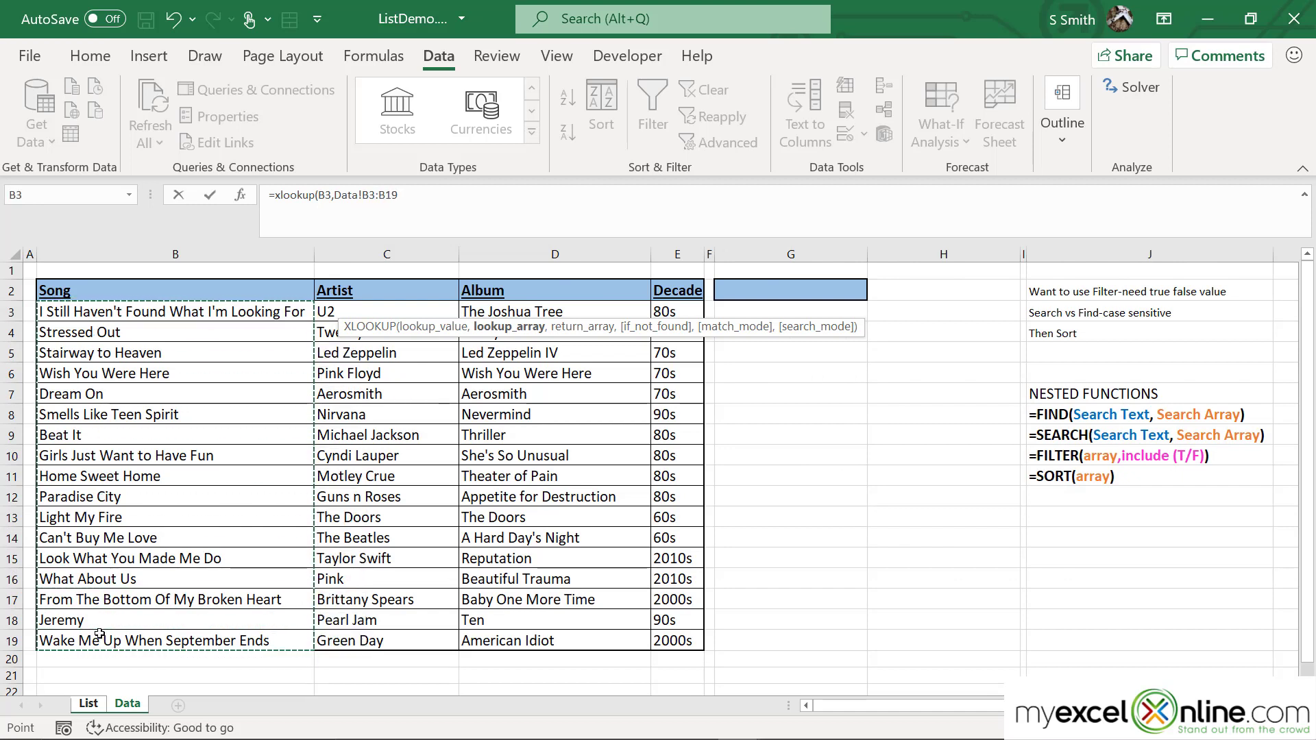
text(,)
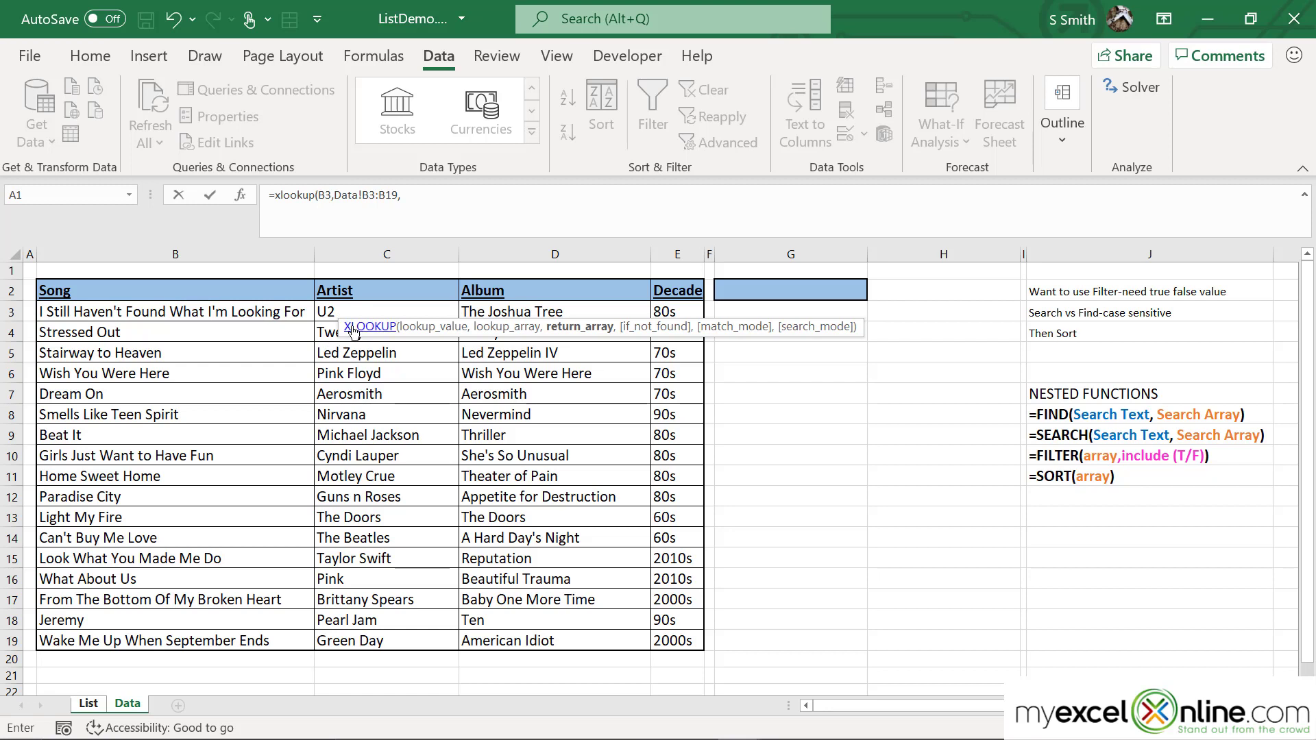
drag(349, 310, 656, 633)
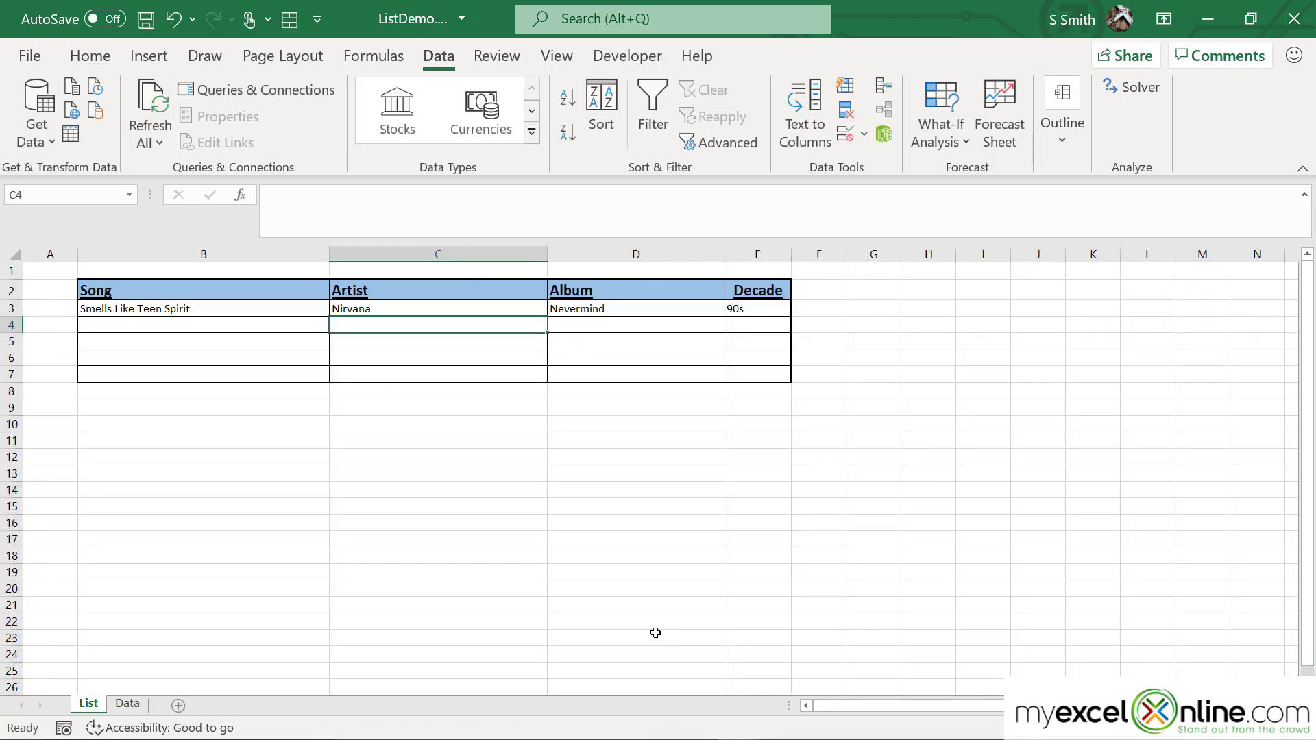
Switch B3's song to Paradise City
click(241, 310)
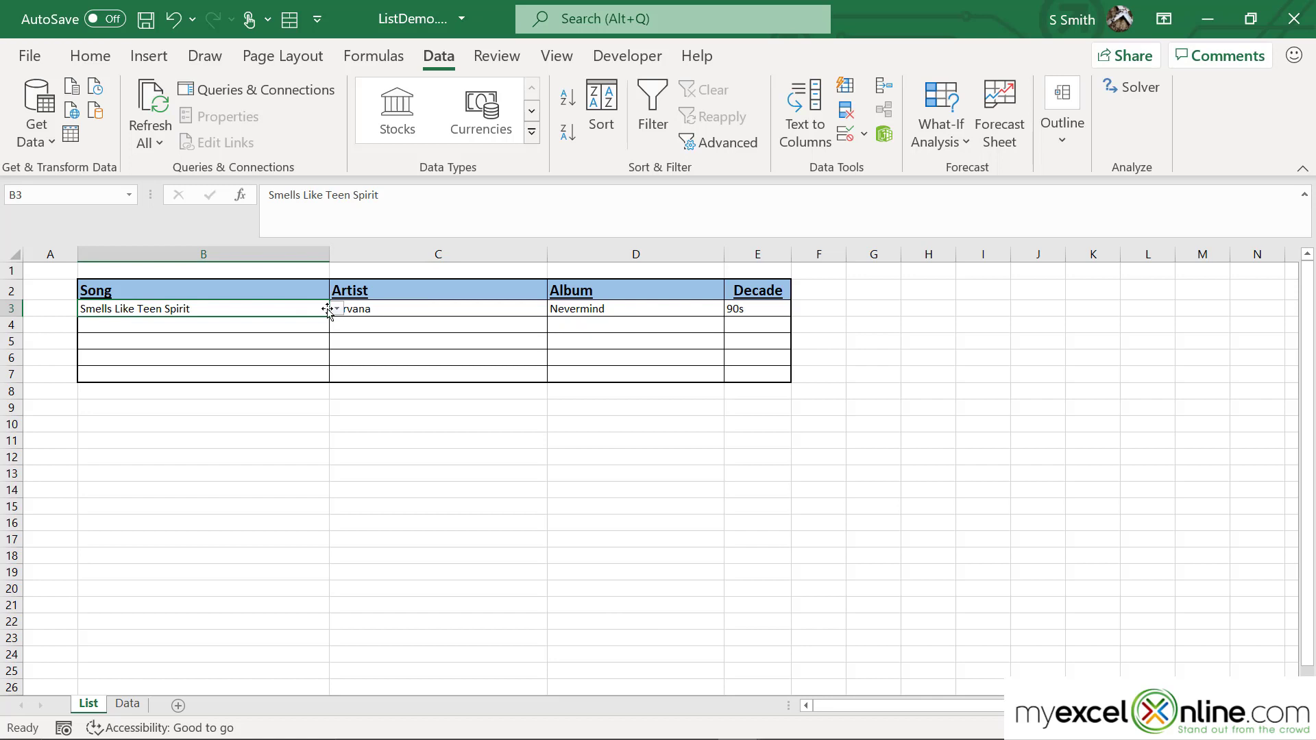
click(336, 310)
click(169, 378)
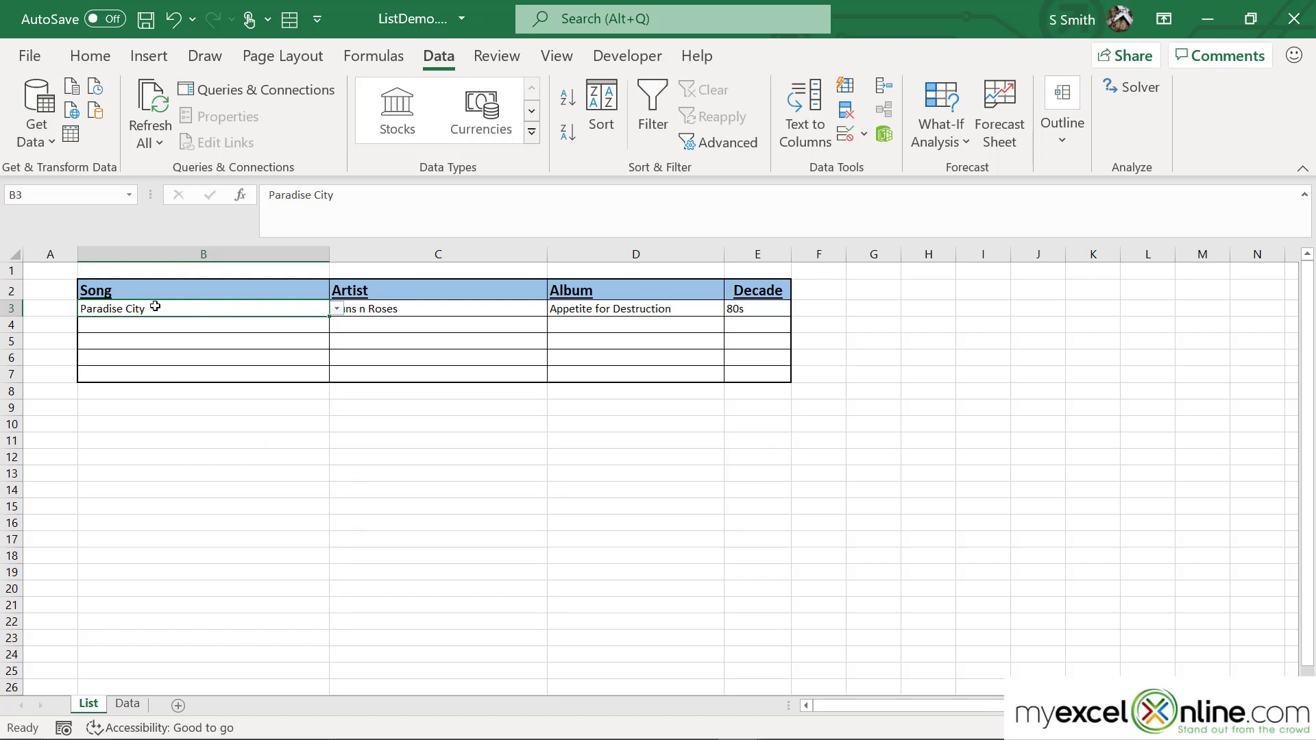
Enter 'you' in B3 as a test and cancel the validation error, keeping Paradise City
click(337, 310)
drag(335, 379, 334, 329)
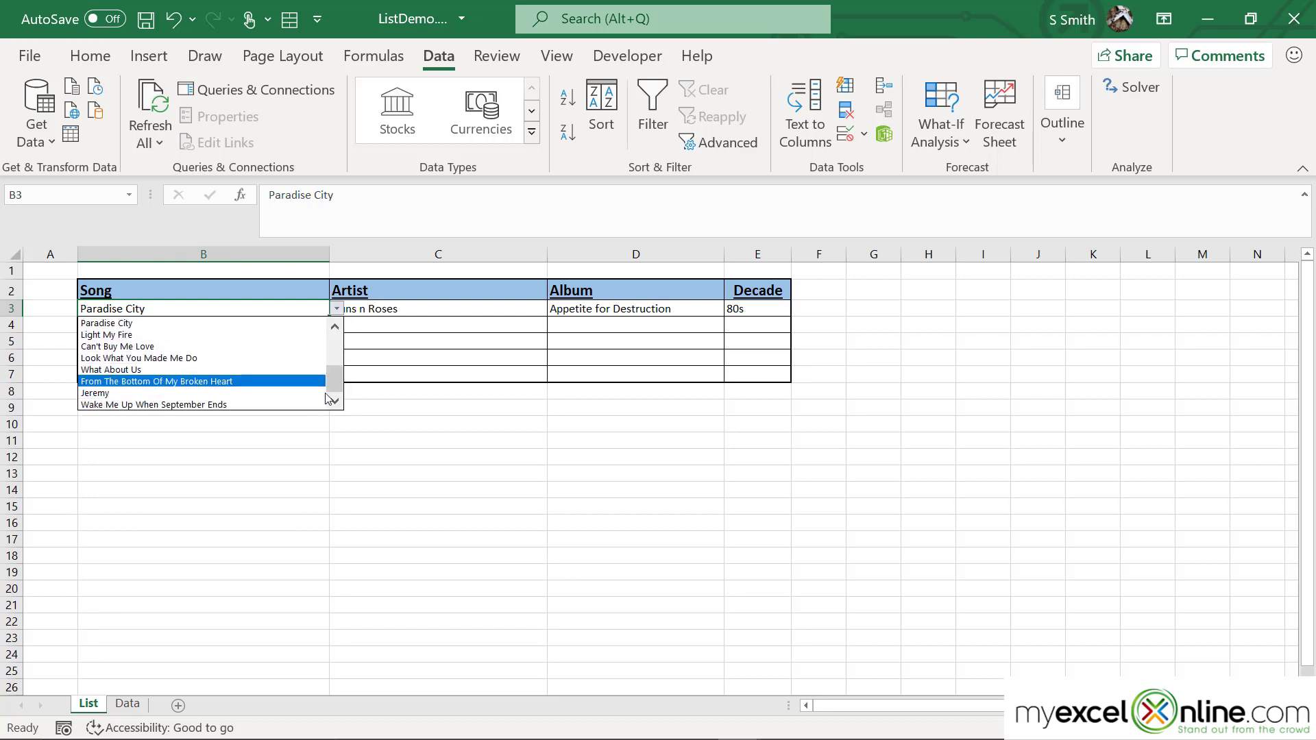
click(168, 319)
text(you)
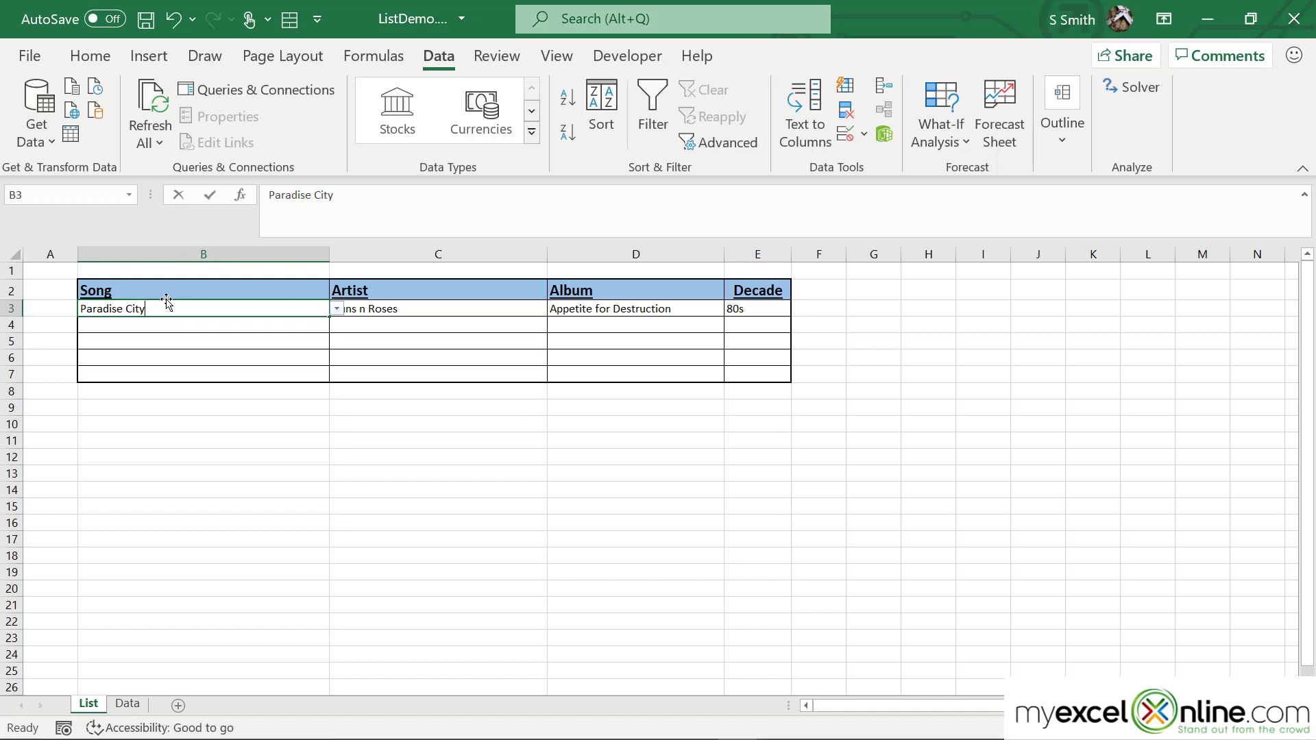
click(338, 320)
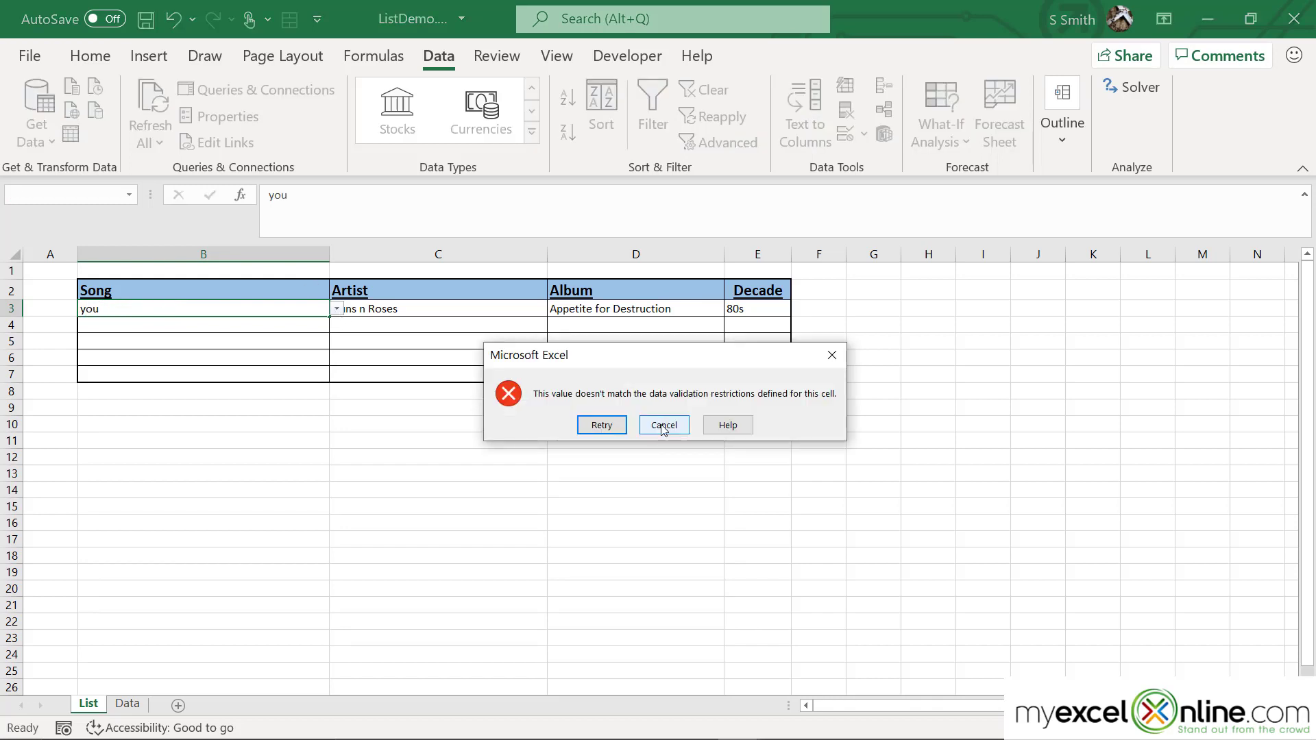
click(664, 426)
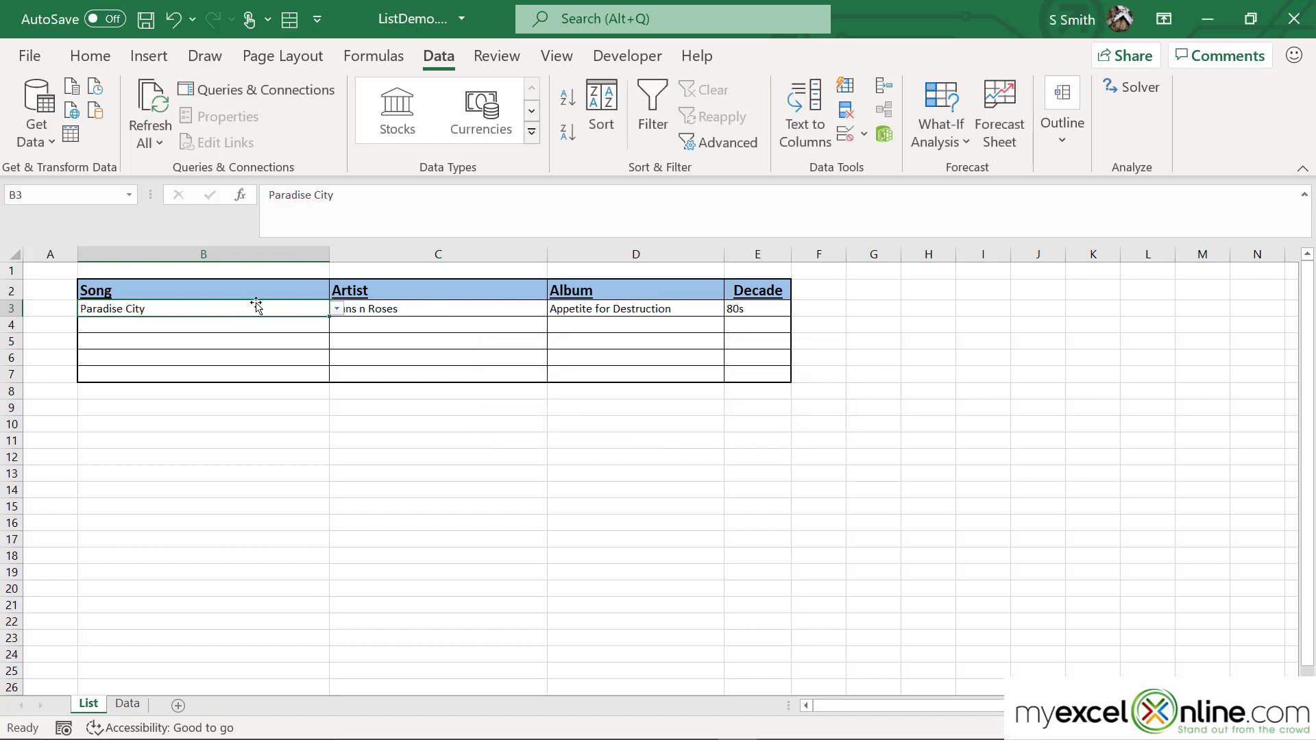
Turn off B3's invalid-entry error alert, then enter 'you' and show the song list
click(863, 134)
click(874, 166)
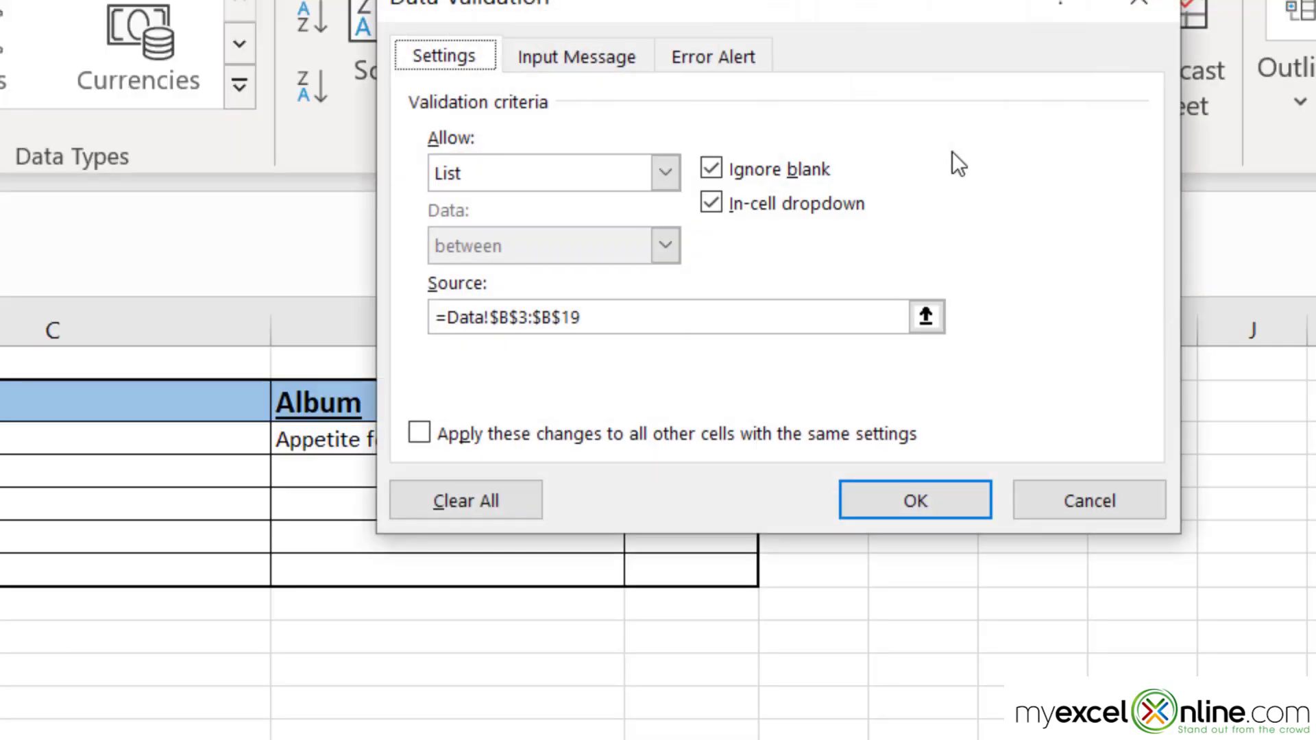
click(713, 58)
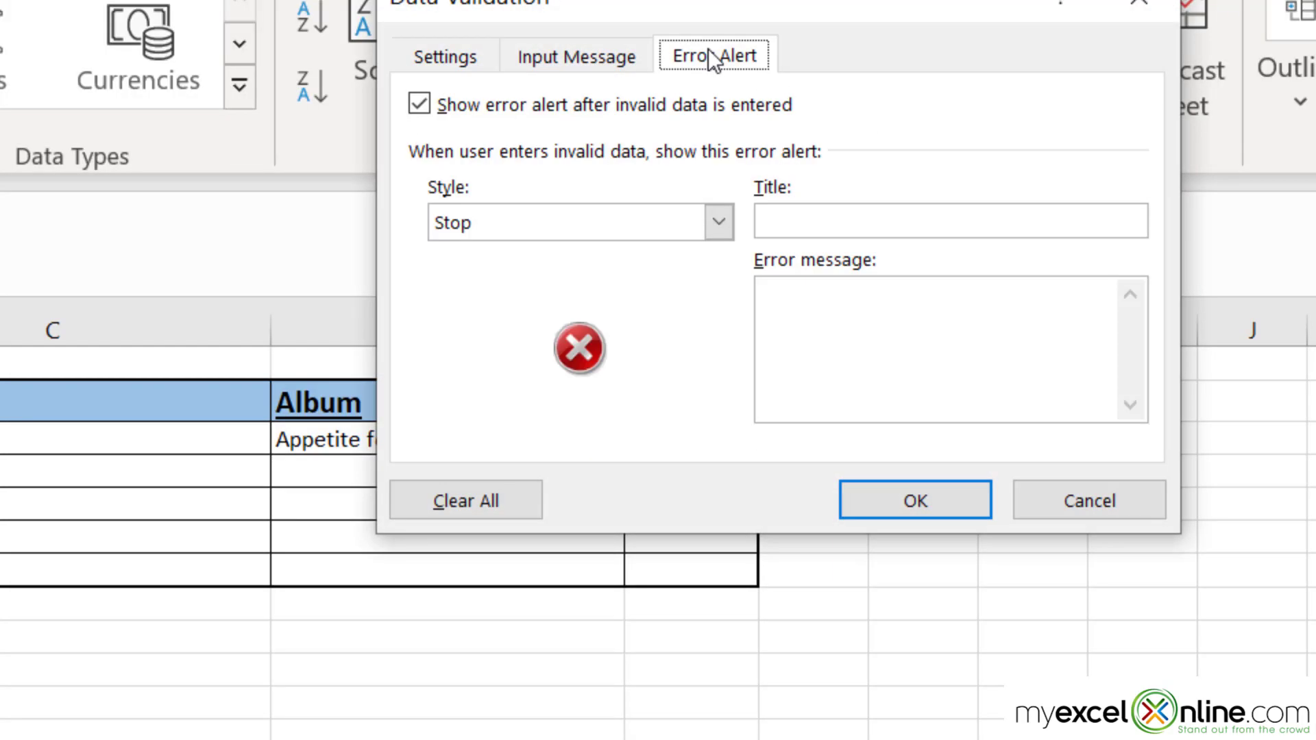
click(417, 108)
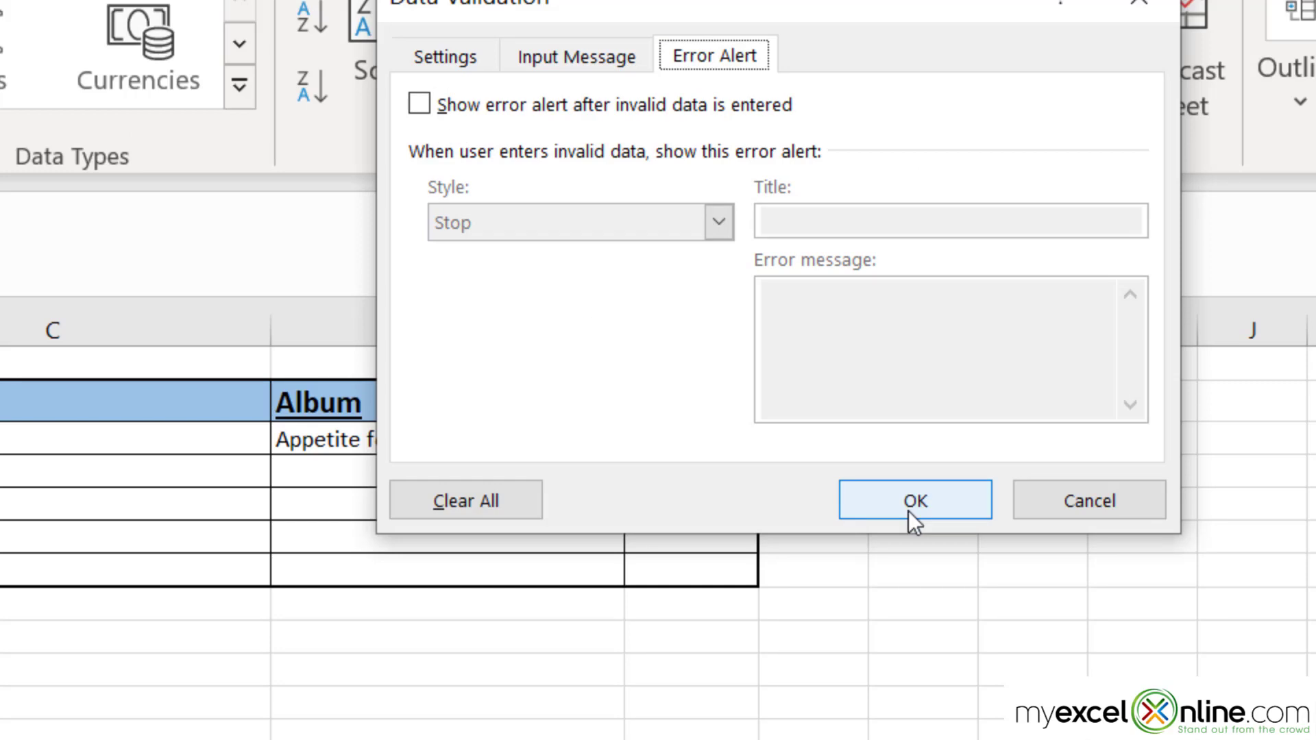
click(910, 513)
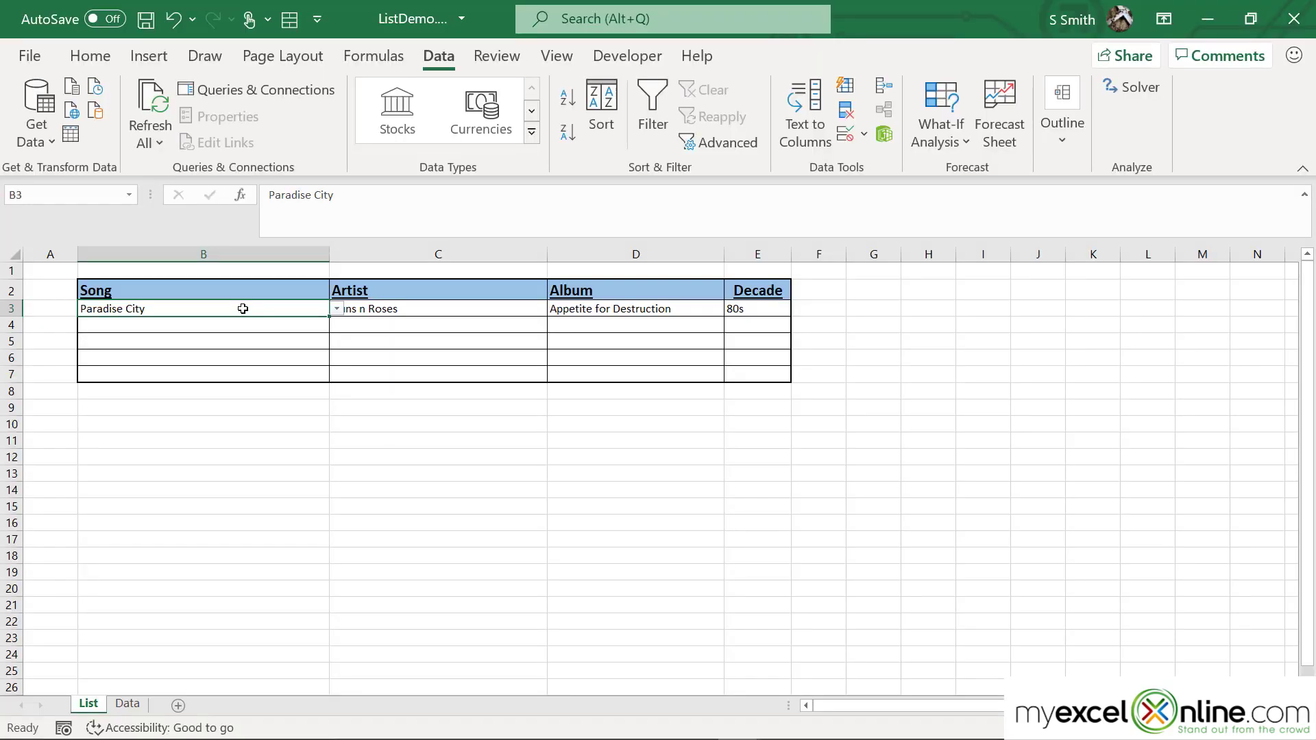
text(you)
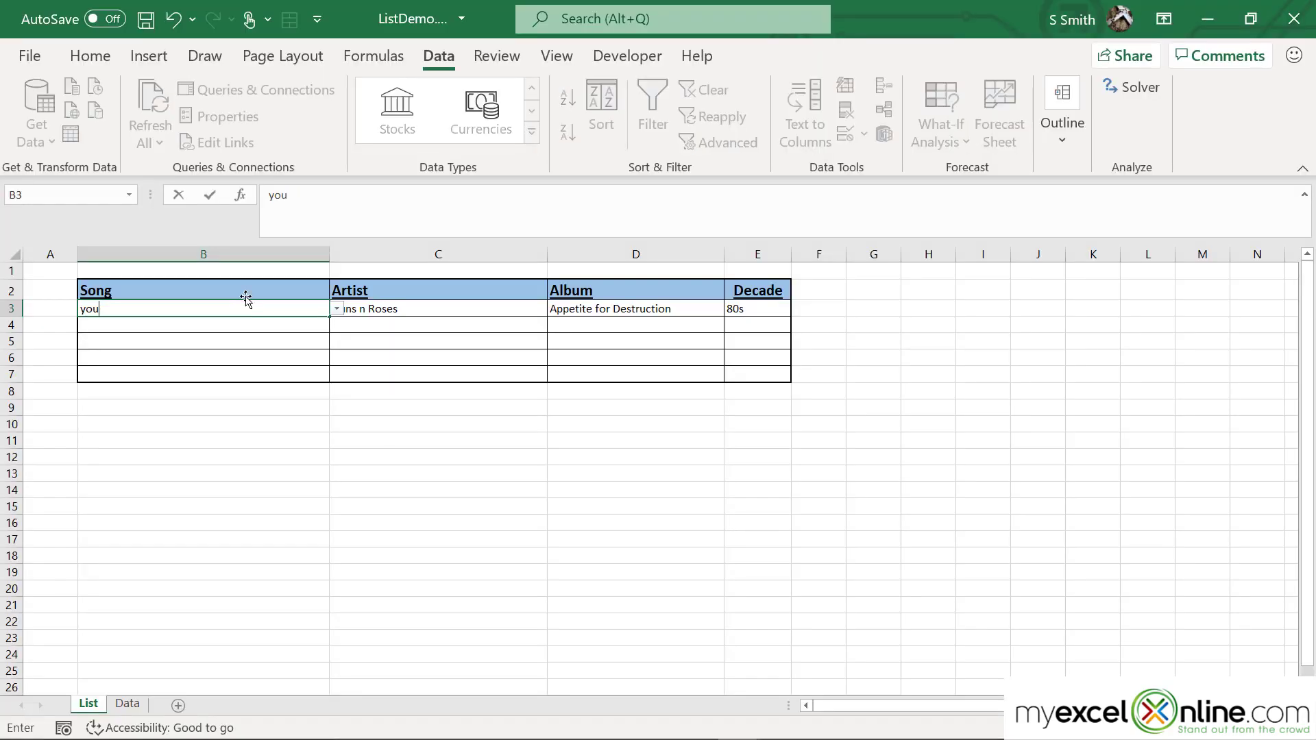
click(336, 308)
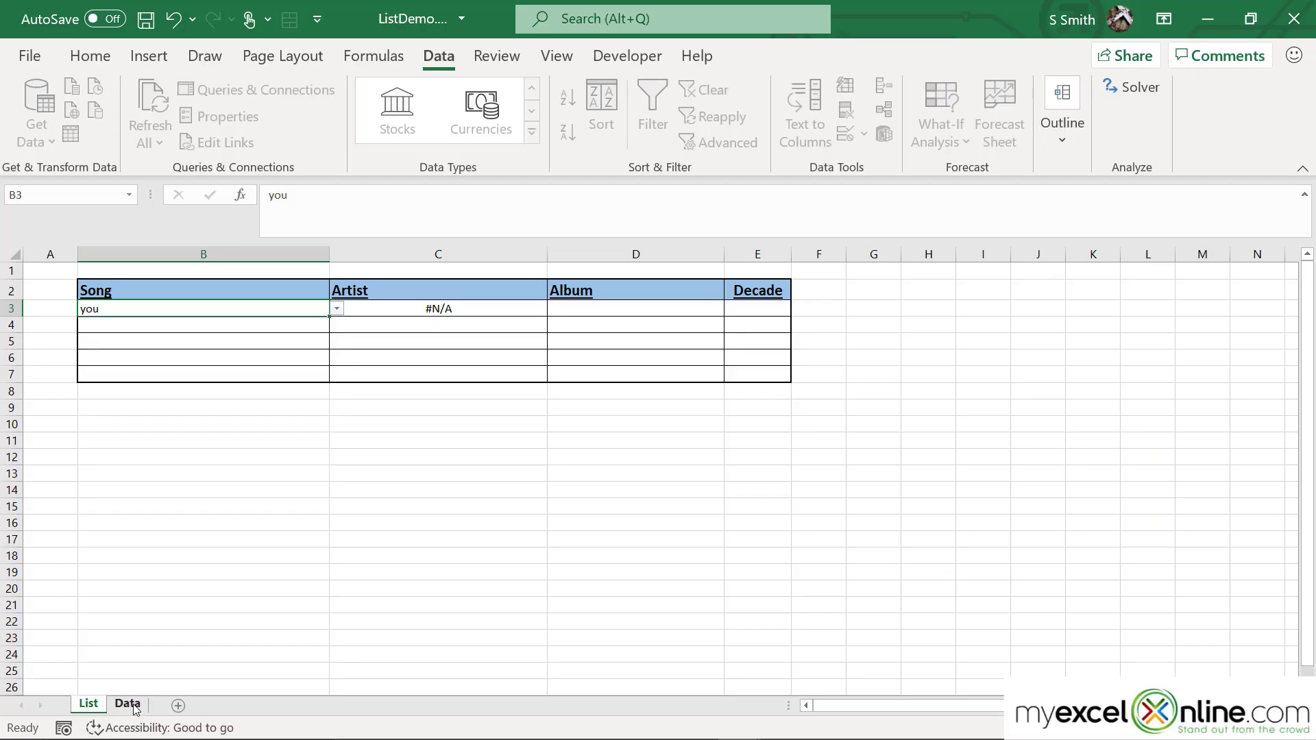
Enter the search term You in Data sheet cell G2
click(128, 704)
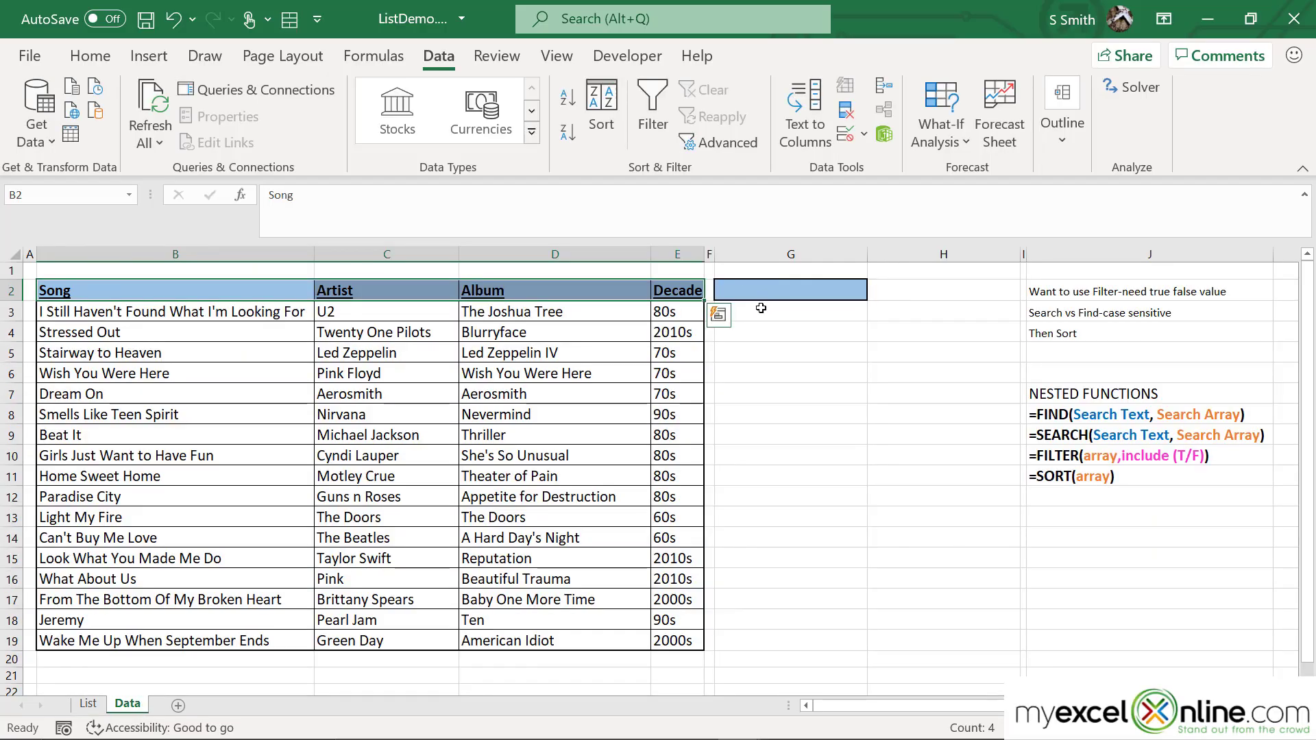
click(789, 283)
text(You)
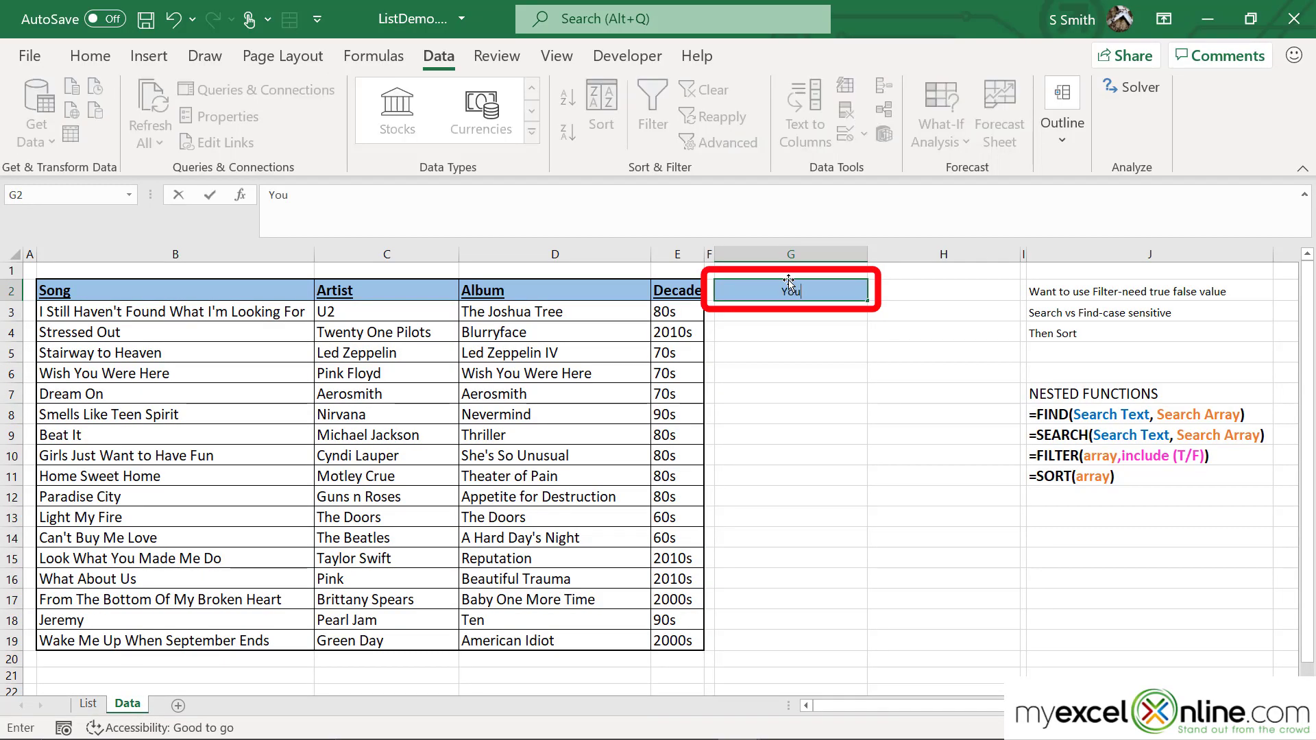
key(Return)
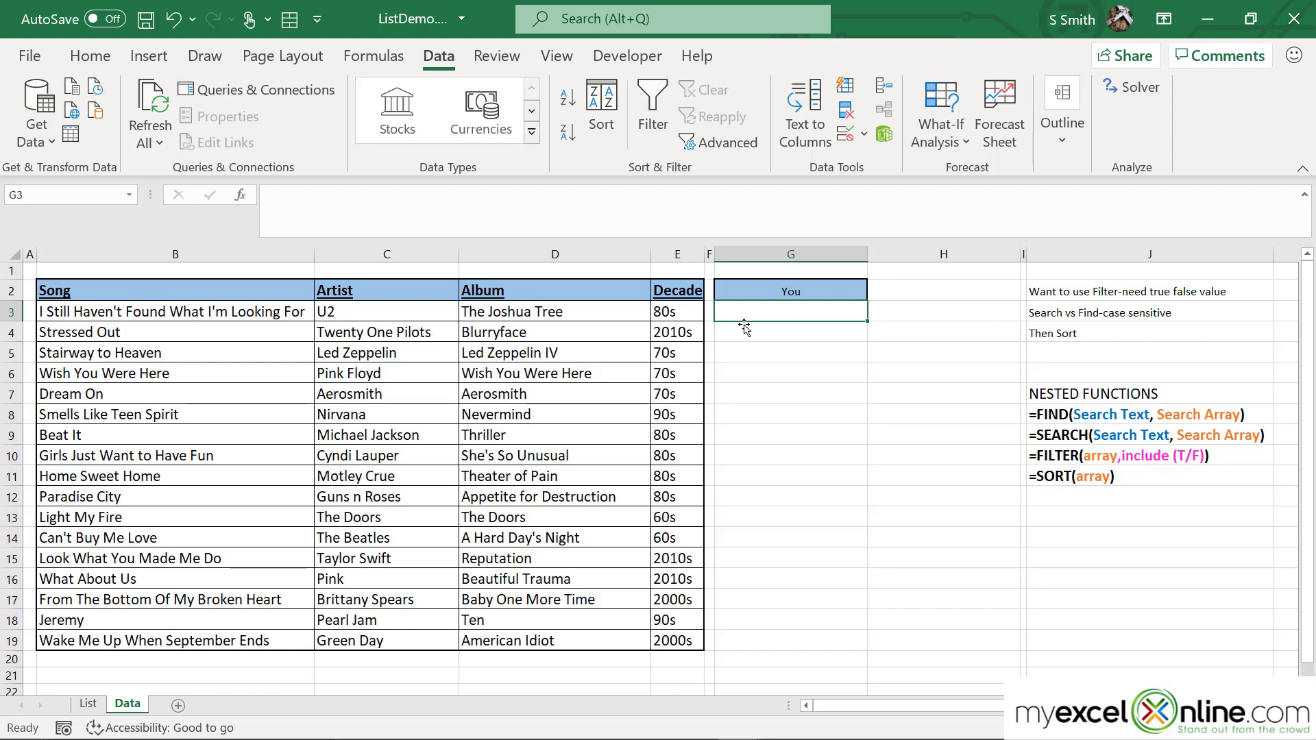
Enter =FIND(G2,B3:B19) in G3 to spill match positions for every song
text(=find)
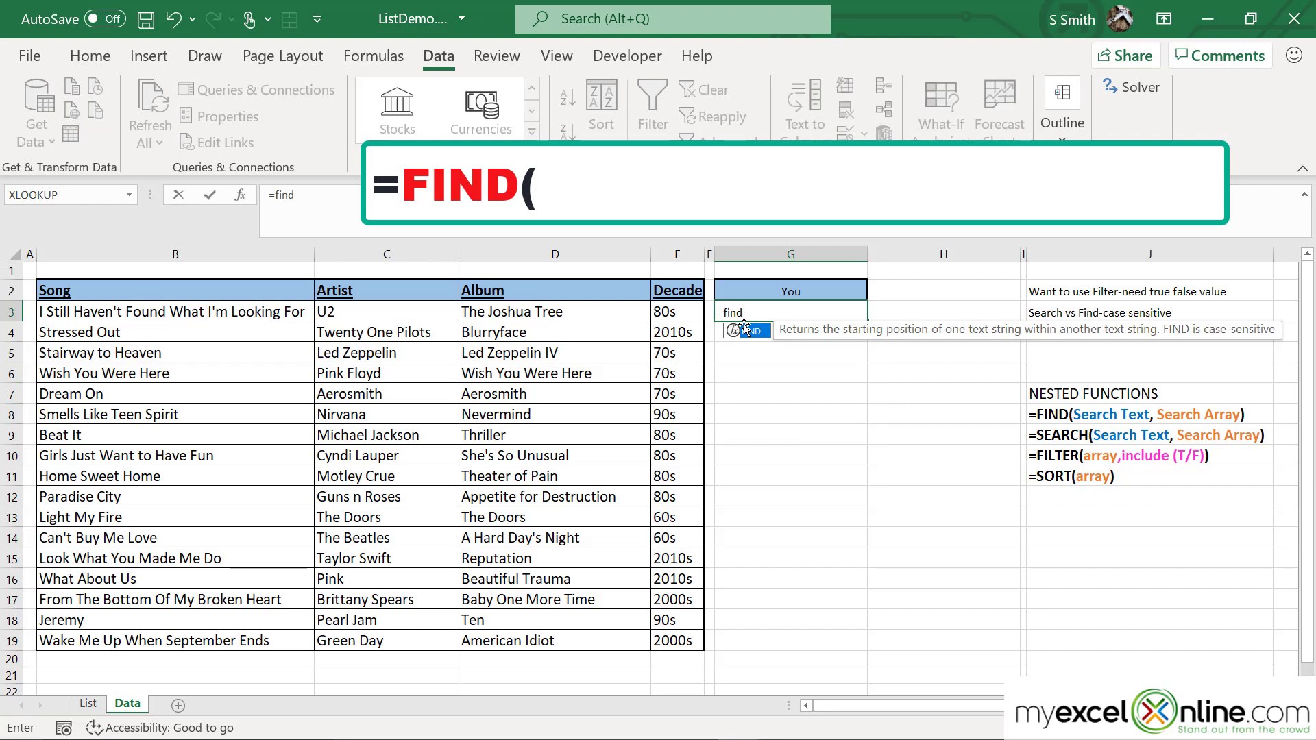
text(()
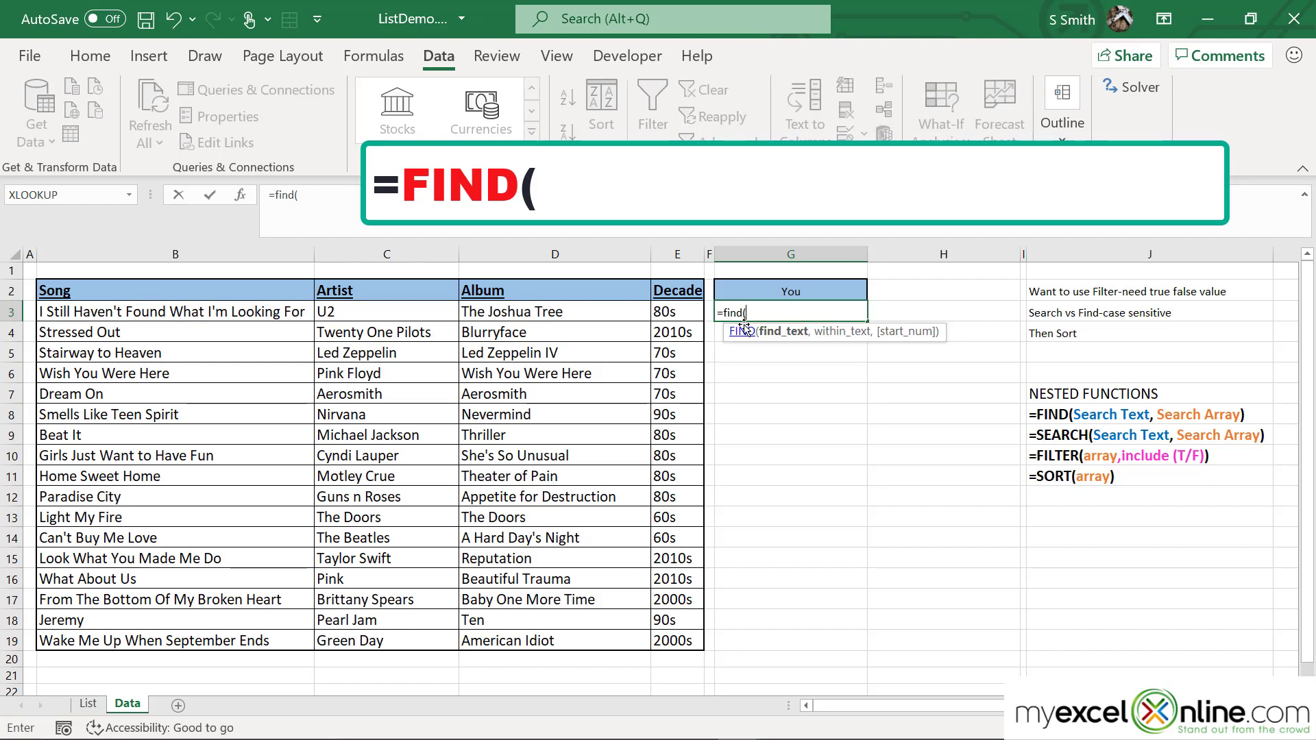
click(744, 288)
text(,)
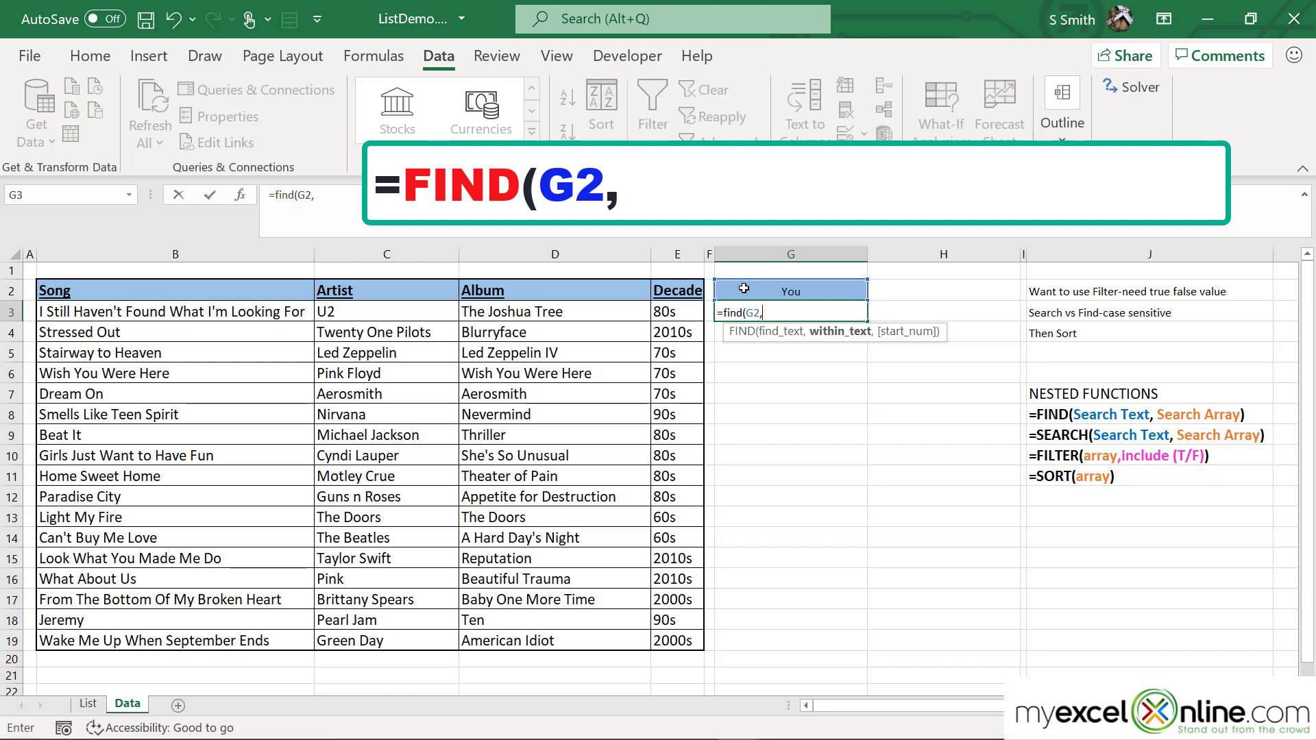
drag(180, 310, 151, 641)
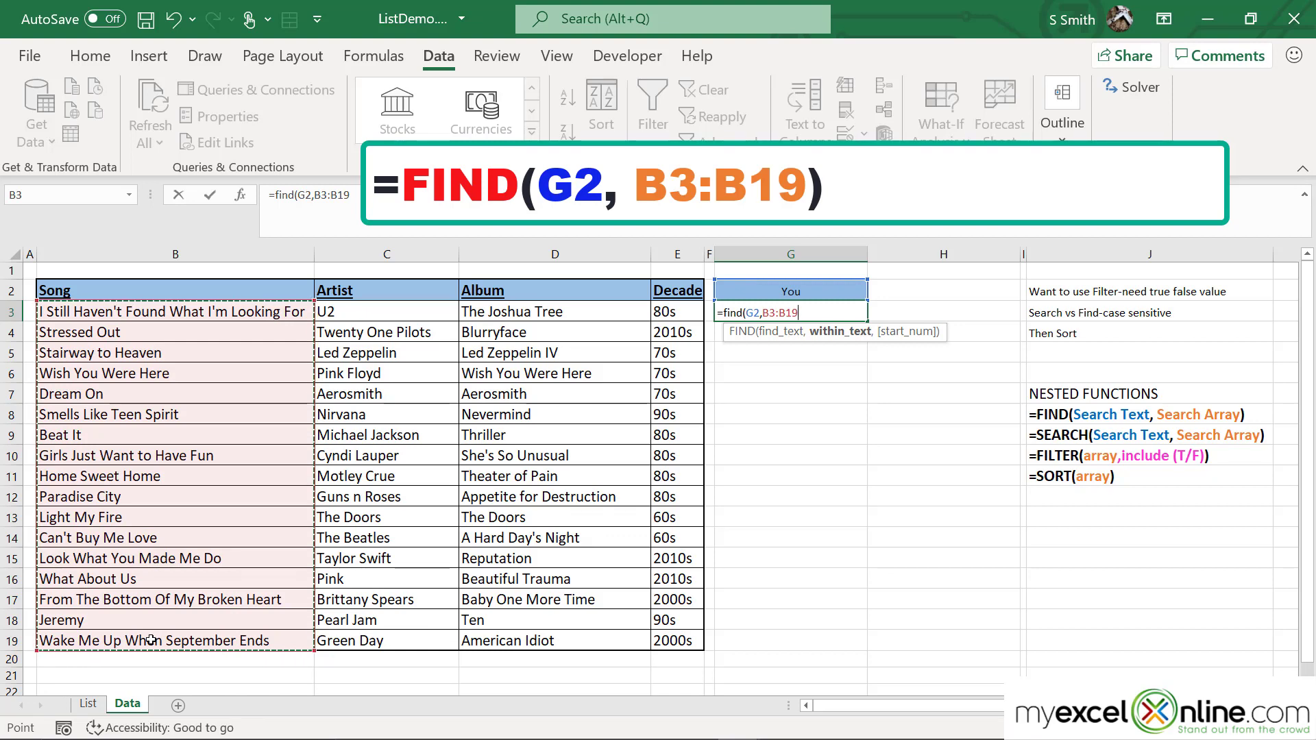
key(Return)
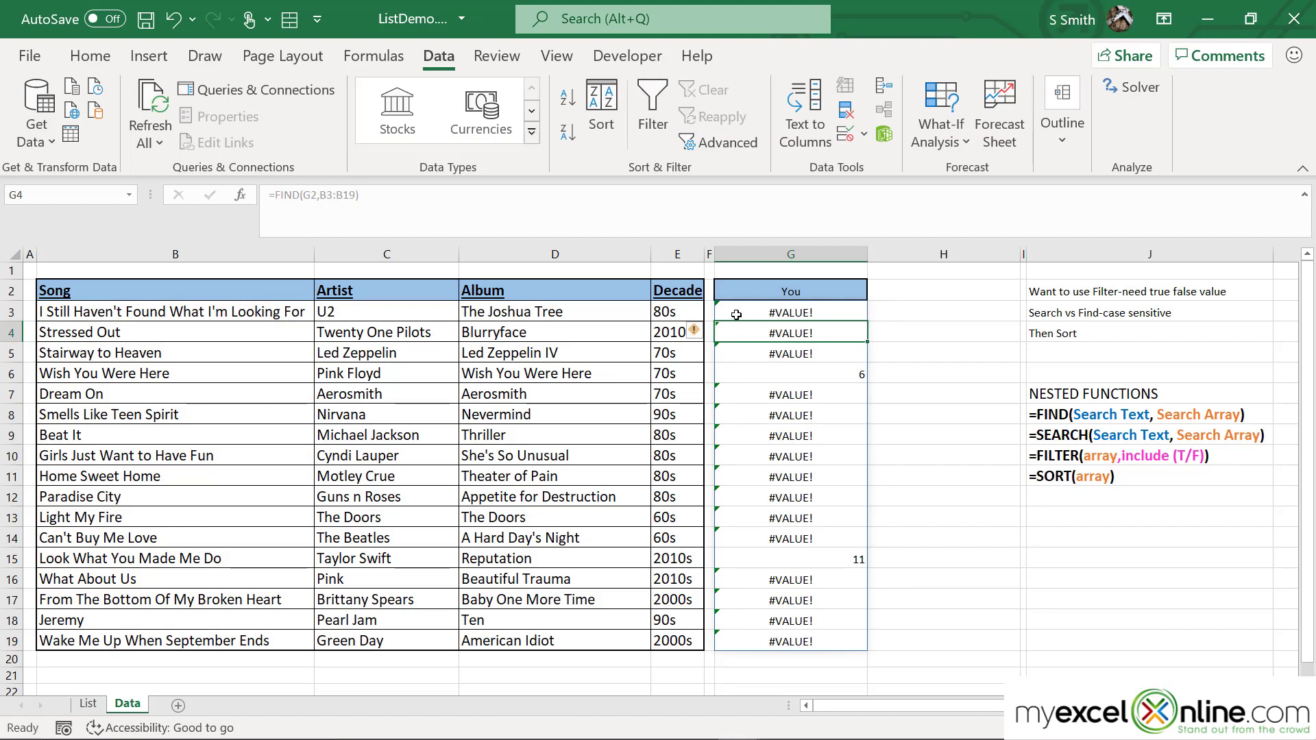
Check the match position in G6, then select G2 to change the search term
click(741, 370)
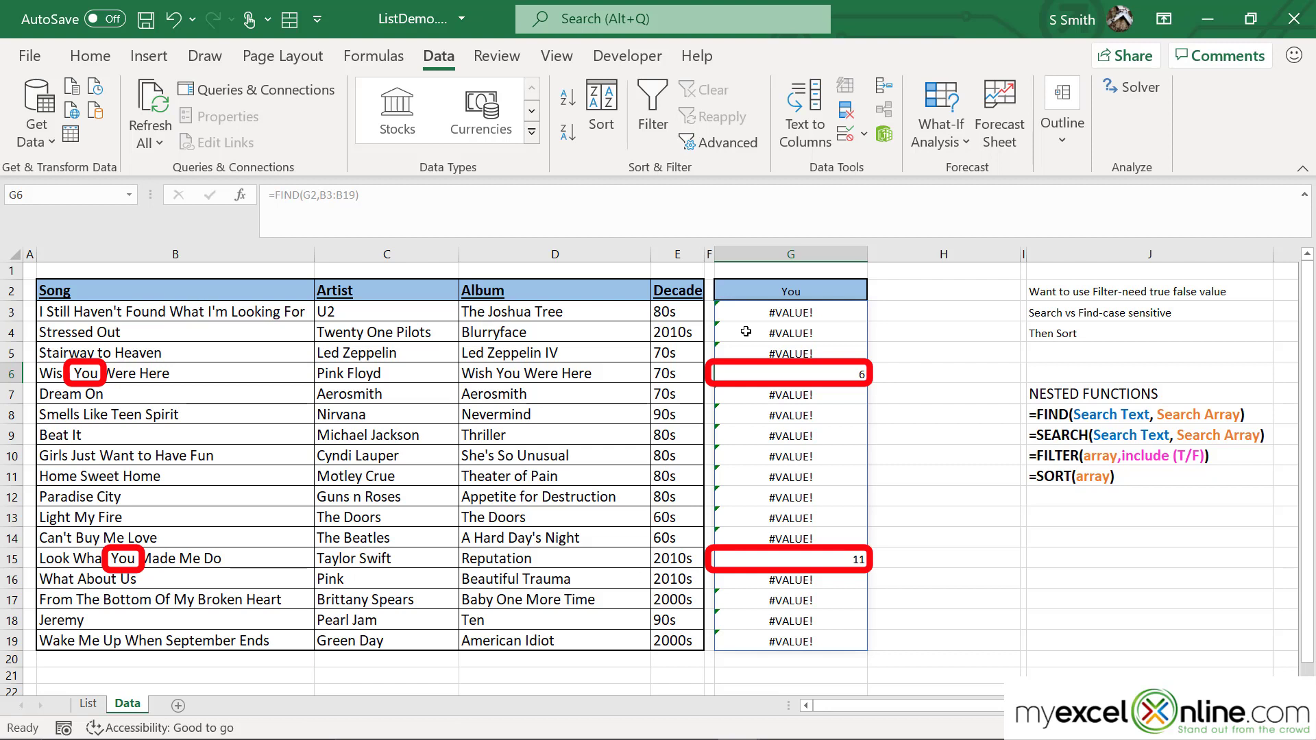
click(752, 291)
Replace G2's search term with lowercase 'you'
text(you)
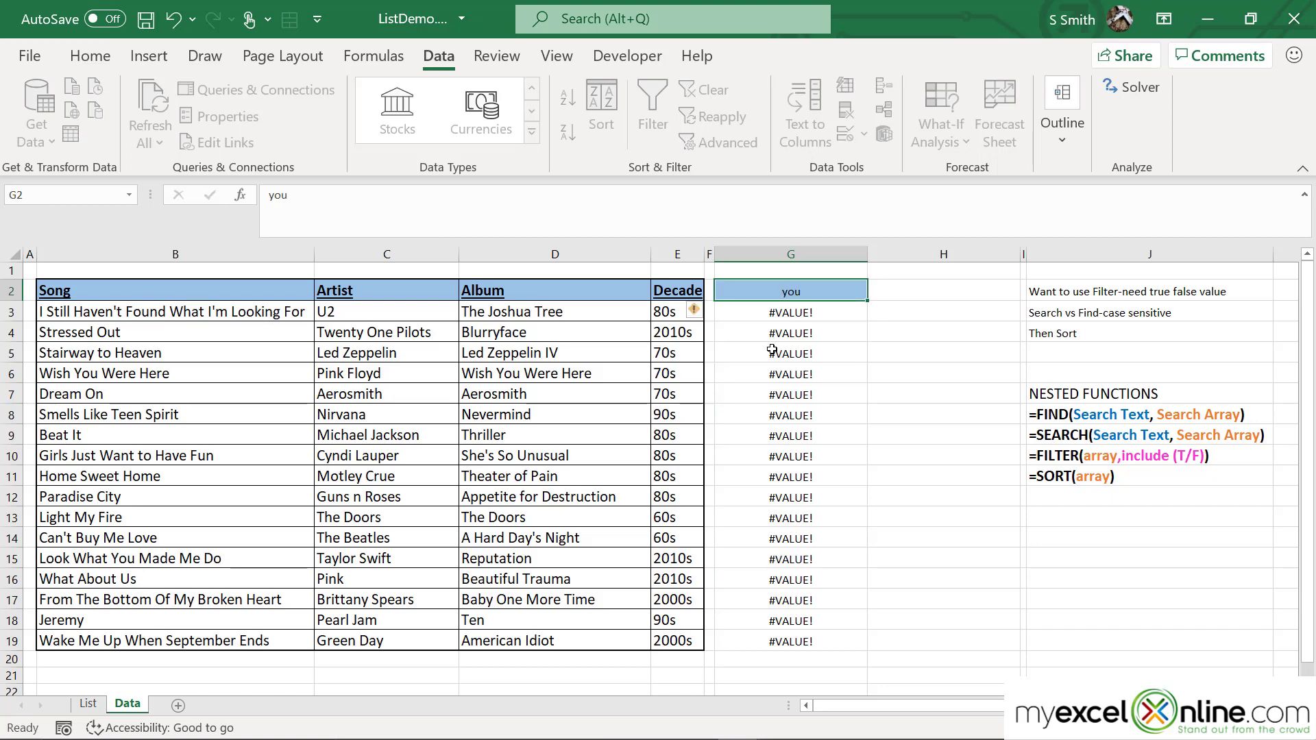
key(Return)
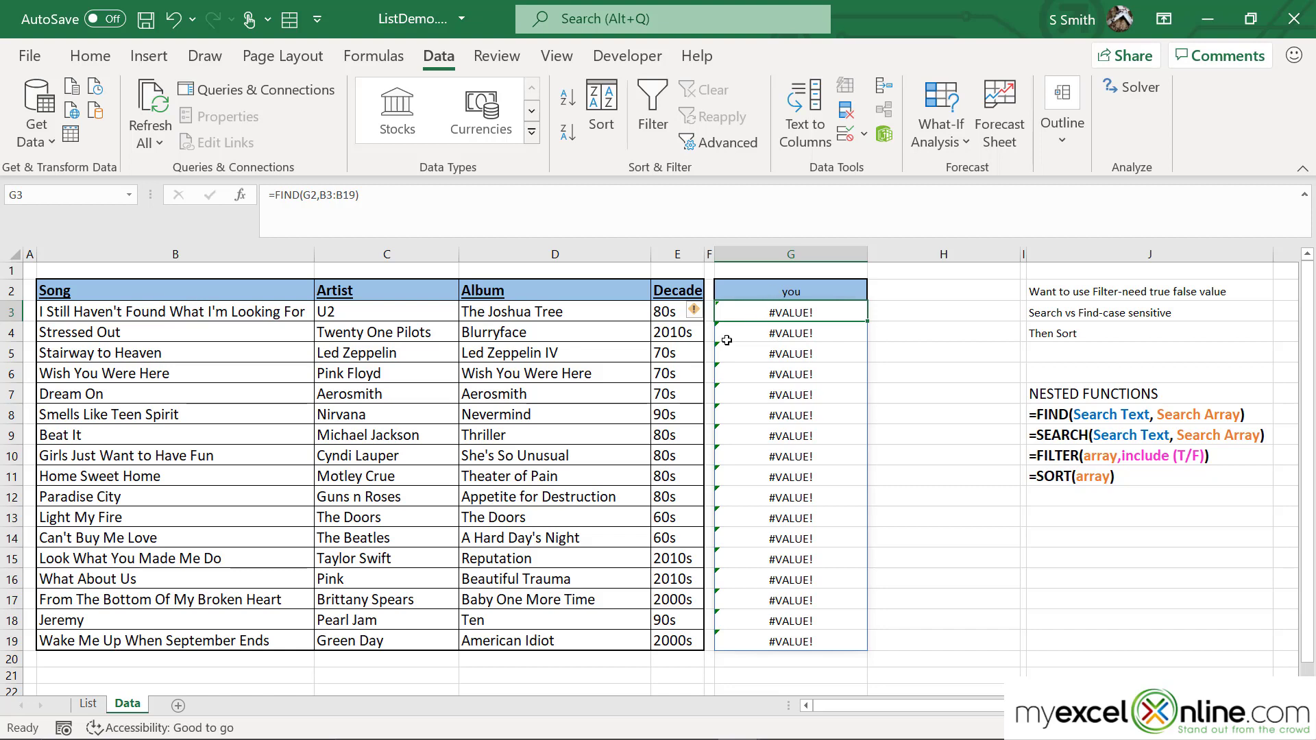
Change G3's formula from FIND to SEARCH, making it =SEARCH(G2,B3:B19)
drag(275, 195, 301, 195)
text(SEARCH)
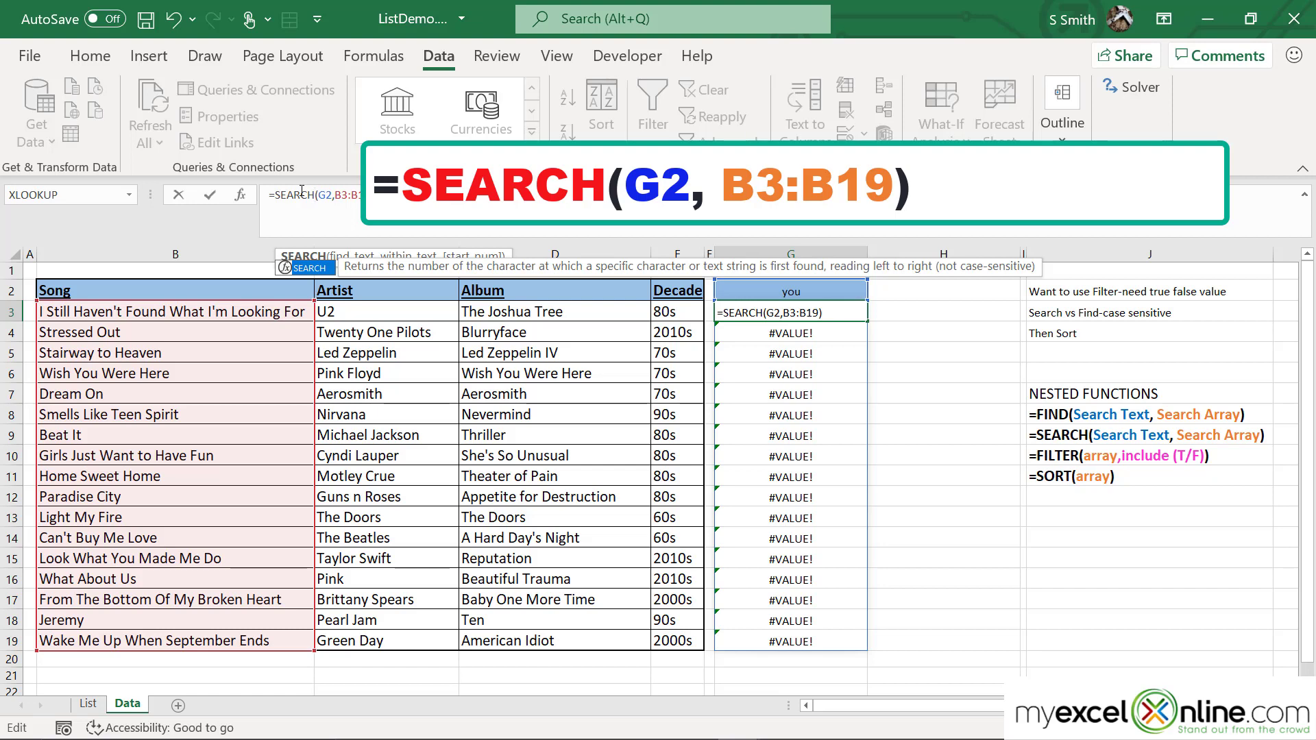
key(Return)
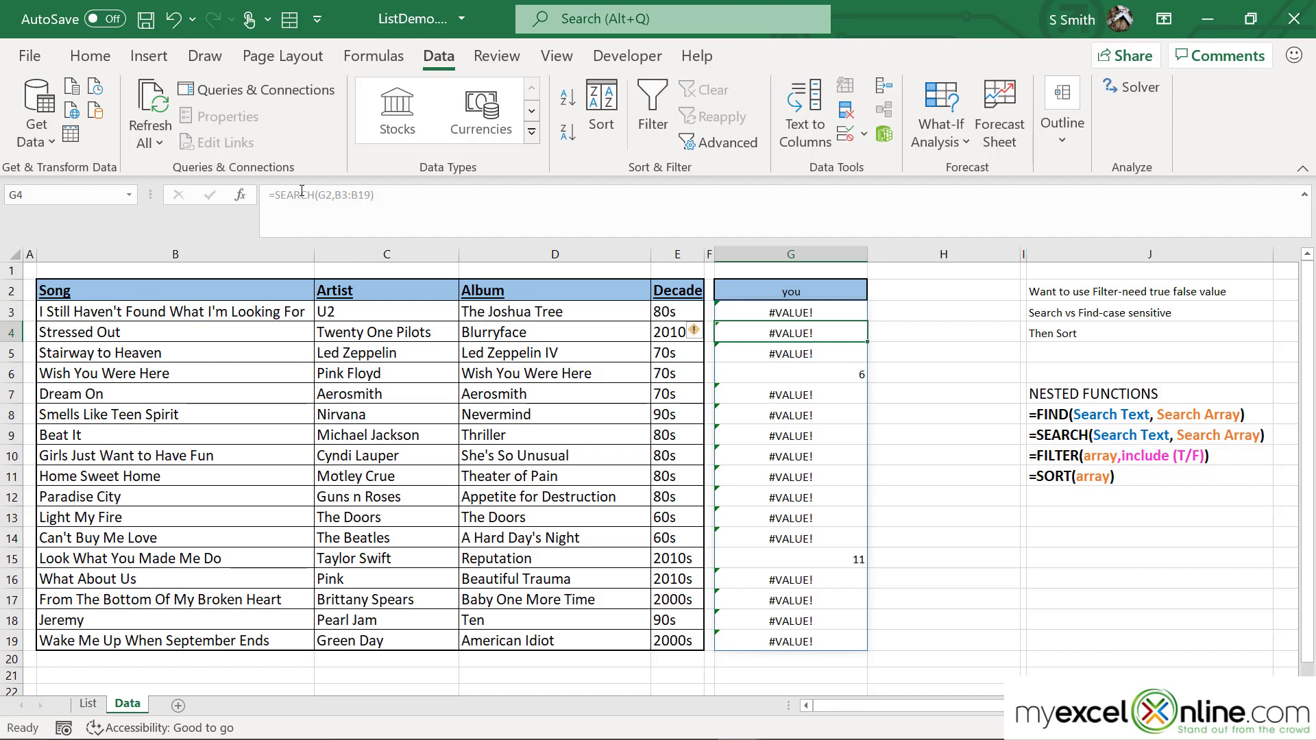
click(737, 314)
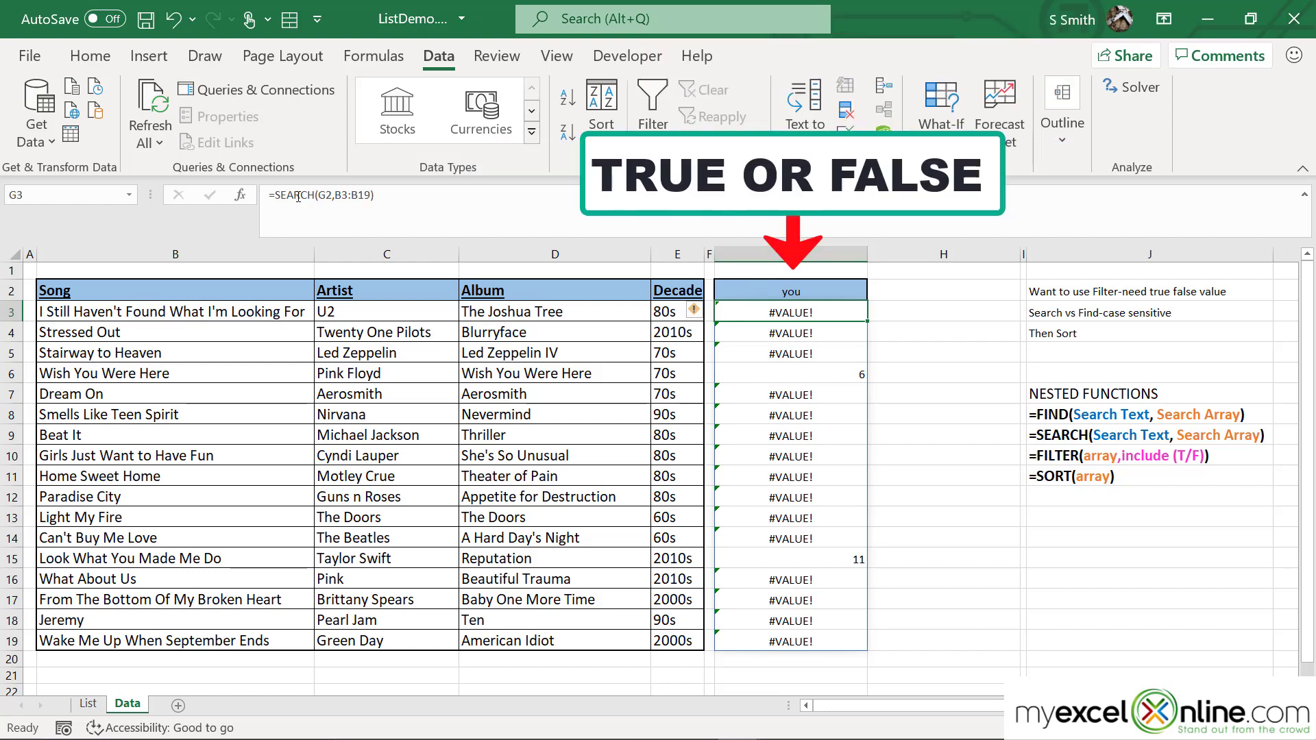
Turn G3's formula into =ISNUMBER(SEARCH(G2,B3:B19))
click(275, 197)
text(ISNUMBER)
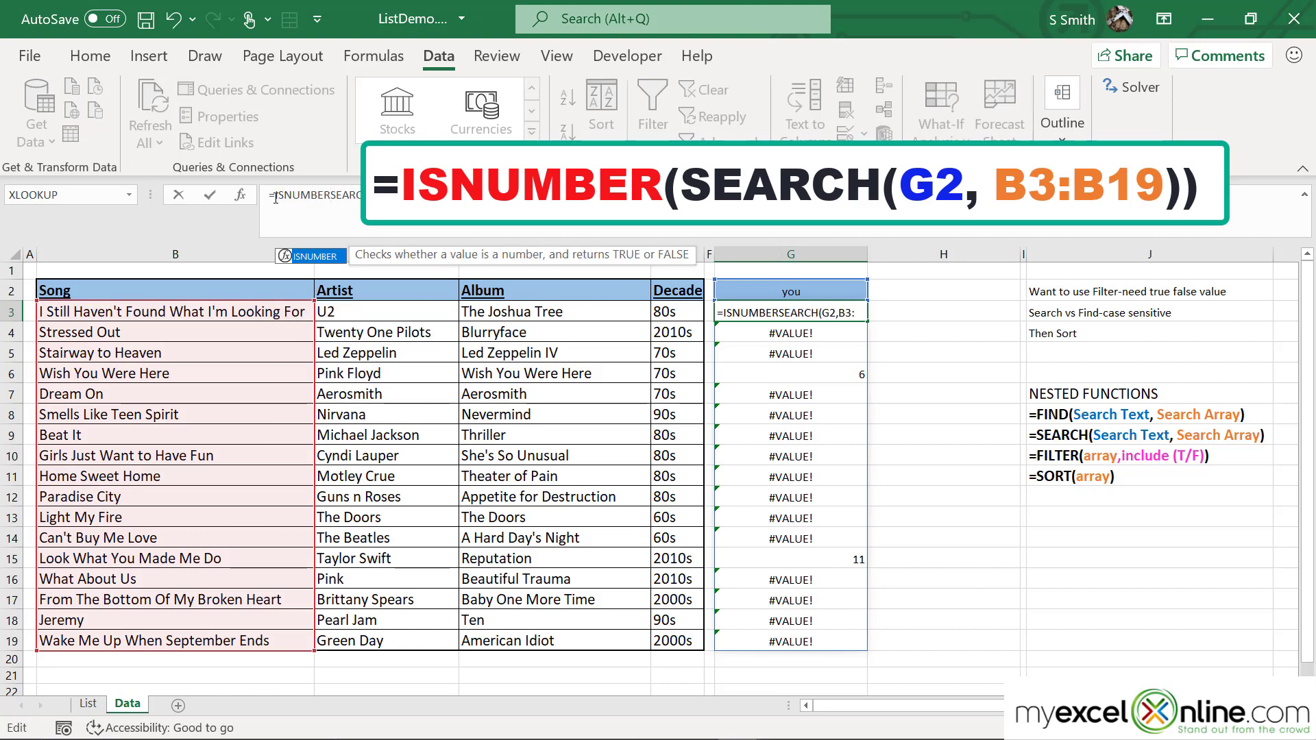
text(()
key(End)
text())
key(Return)
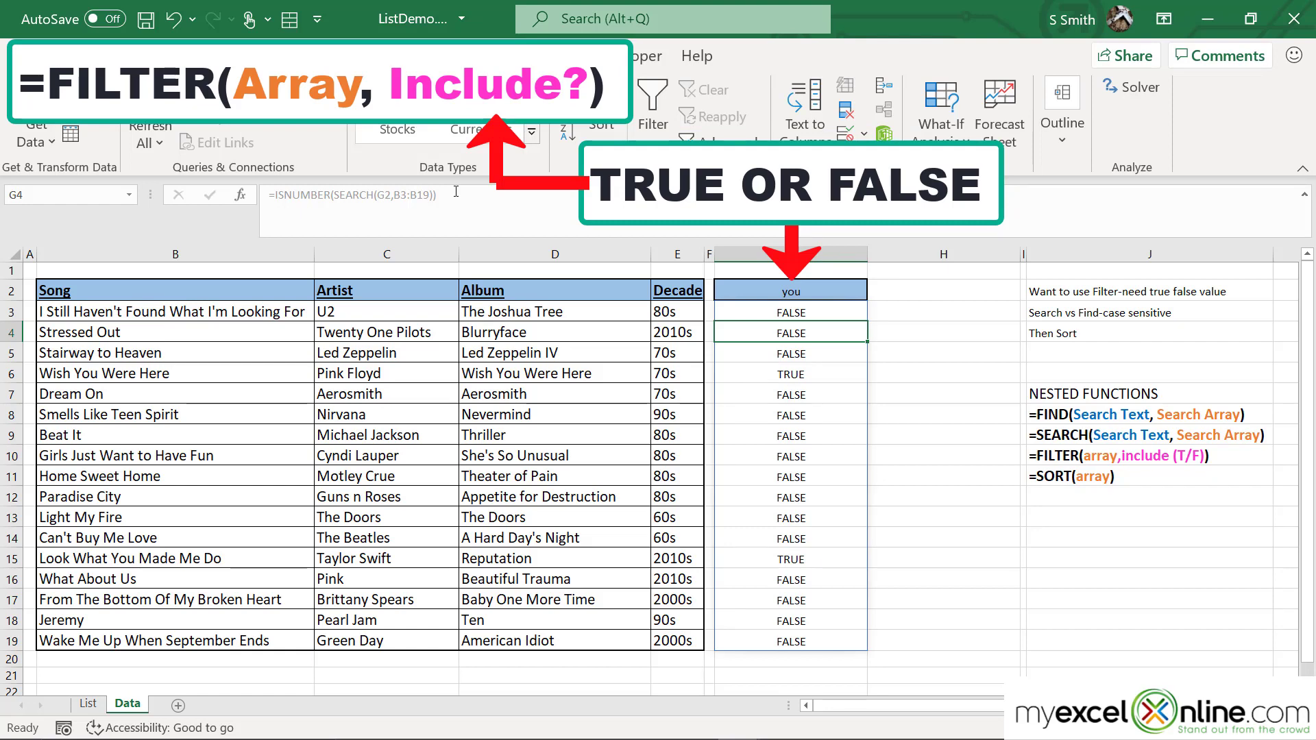
click(737, 312)
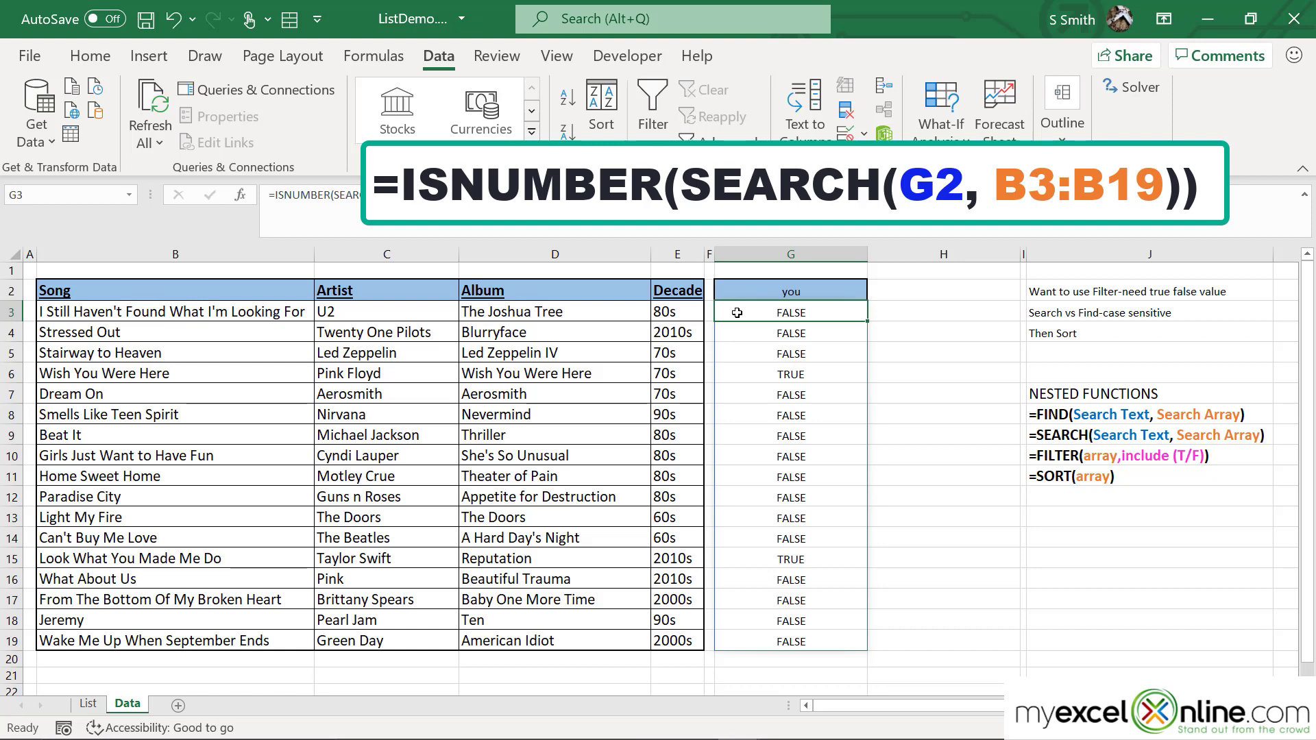
Turn G3's formula into =FILTER(B3:B19,ISNUMBER(SEARCH(G2,B3:B19)))
click(273, 196)
text(FILTER)
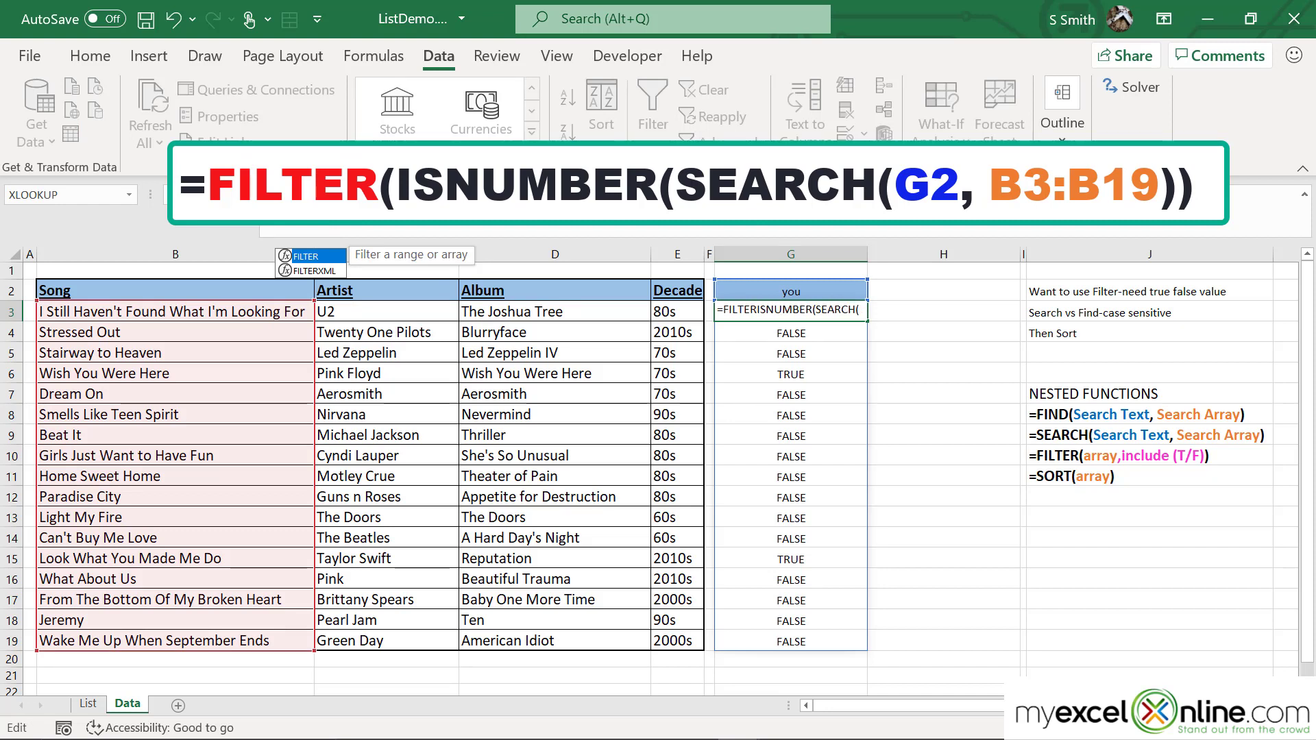
text(()
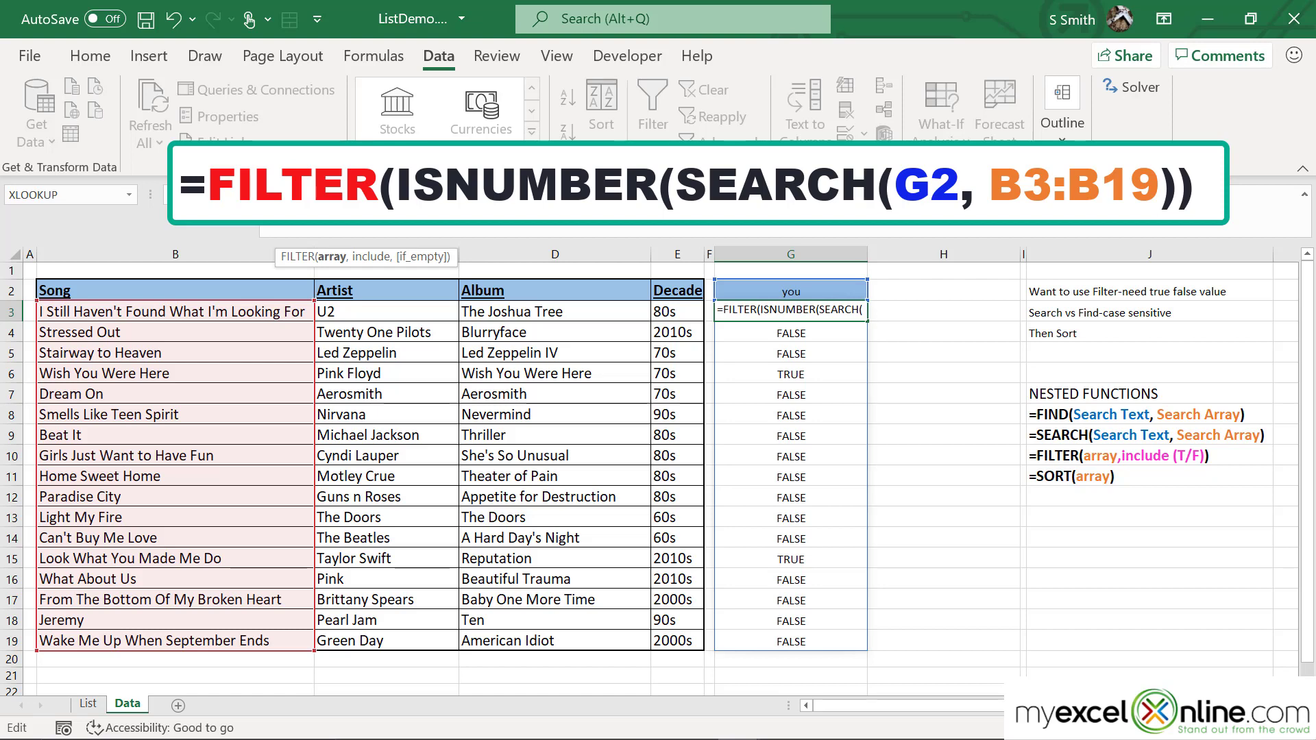
drag(208, 312, 185, 632)
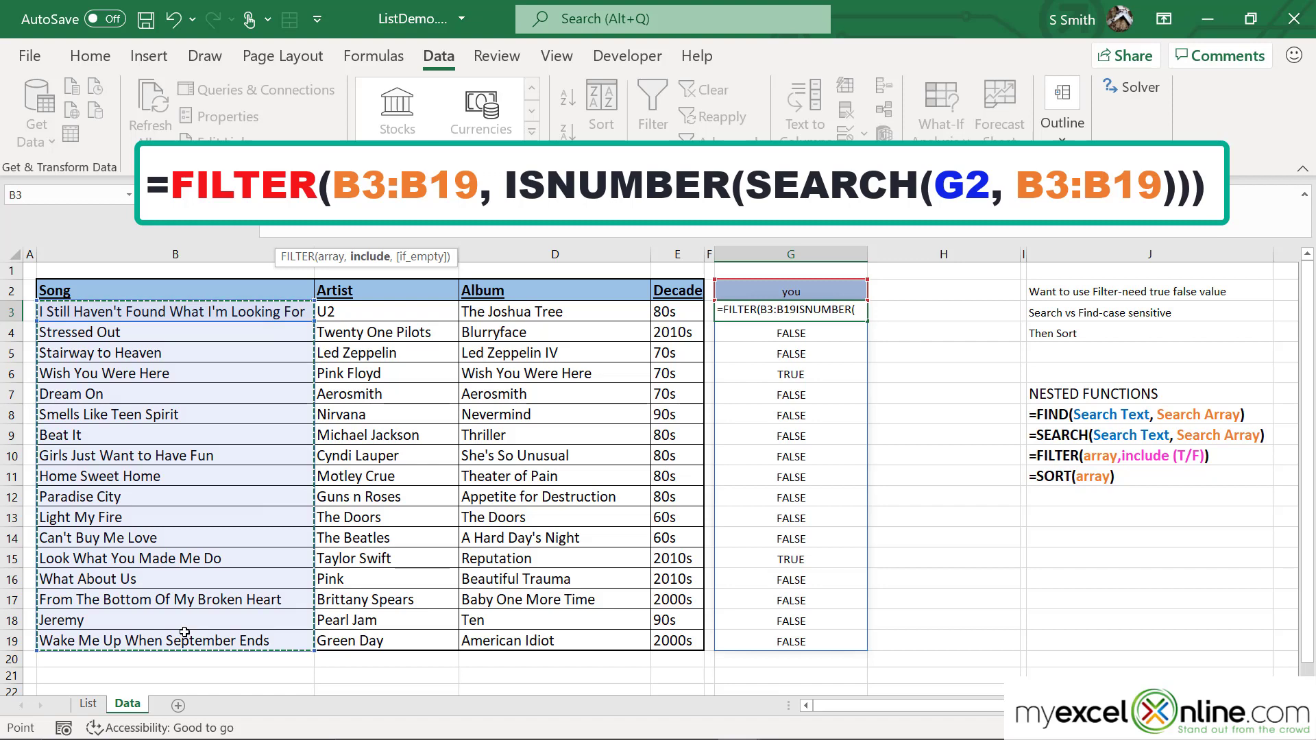
text(,)
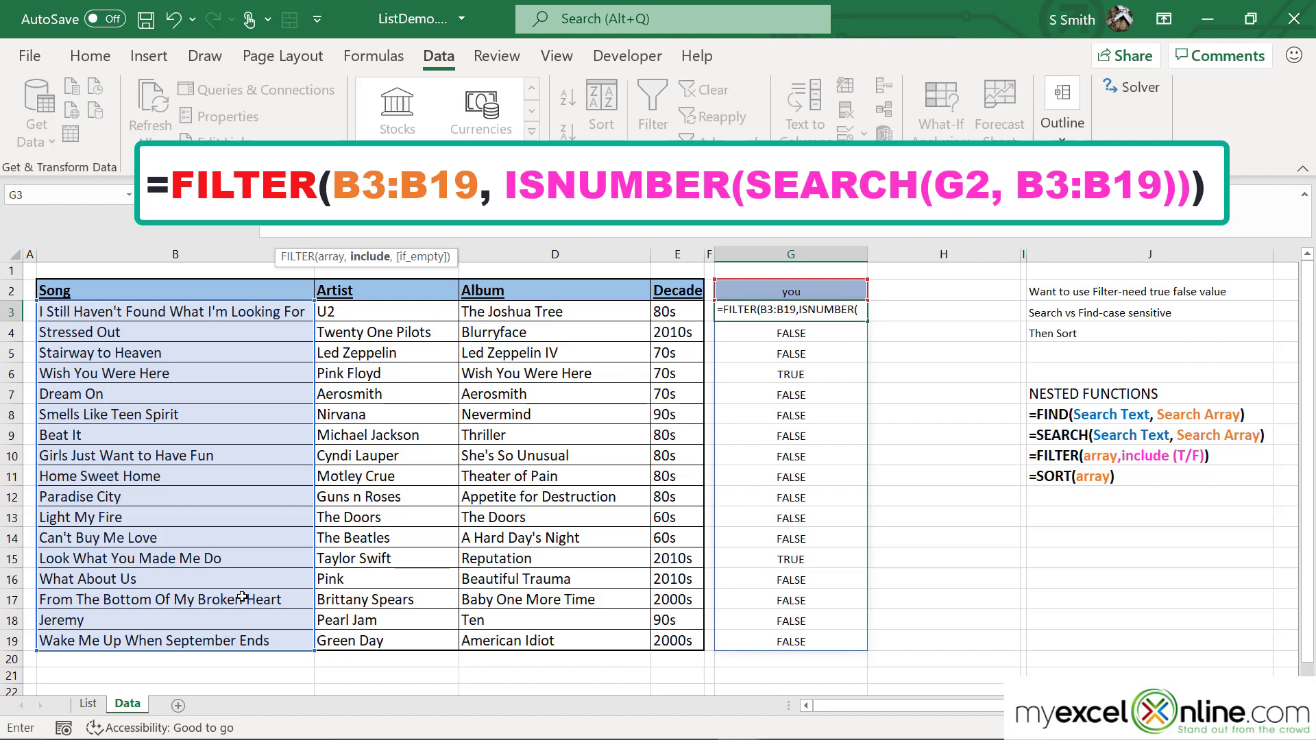
text(ISNUMBER()
text(SEARCH(G2,B3:B19)))
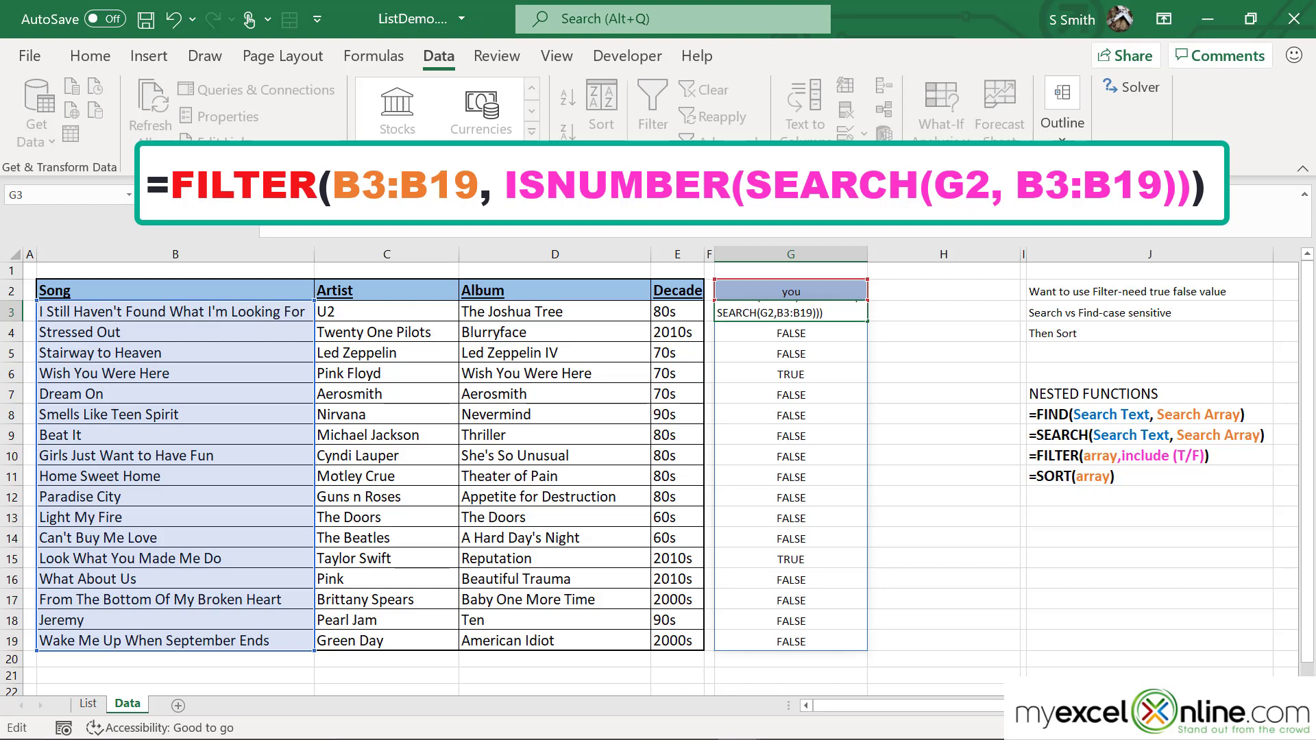
key(Return)
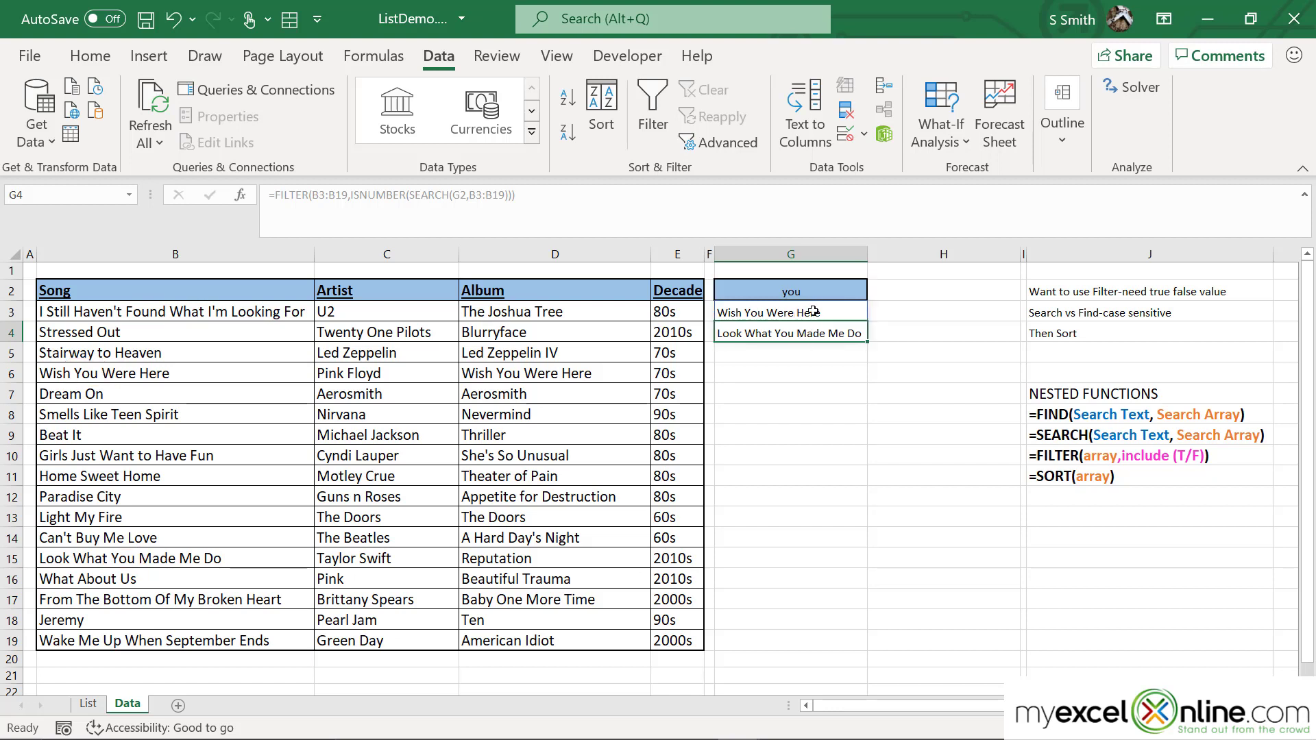
key(Up)
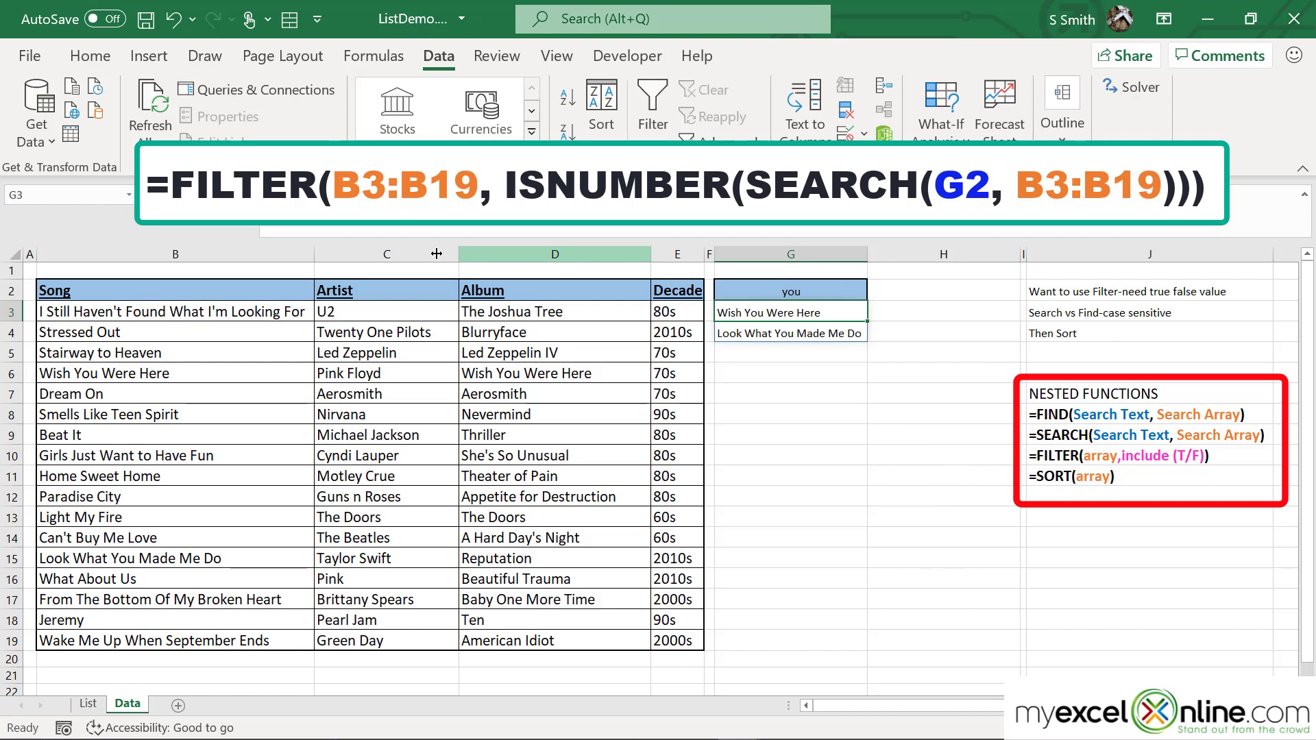
Wrap G3's FILTER formula in SORT so the 'you' matches spill alphabetically
key(F2)
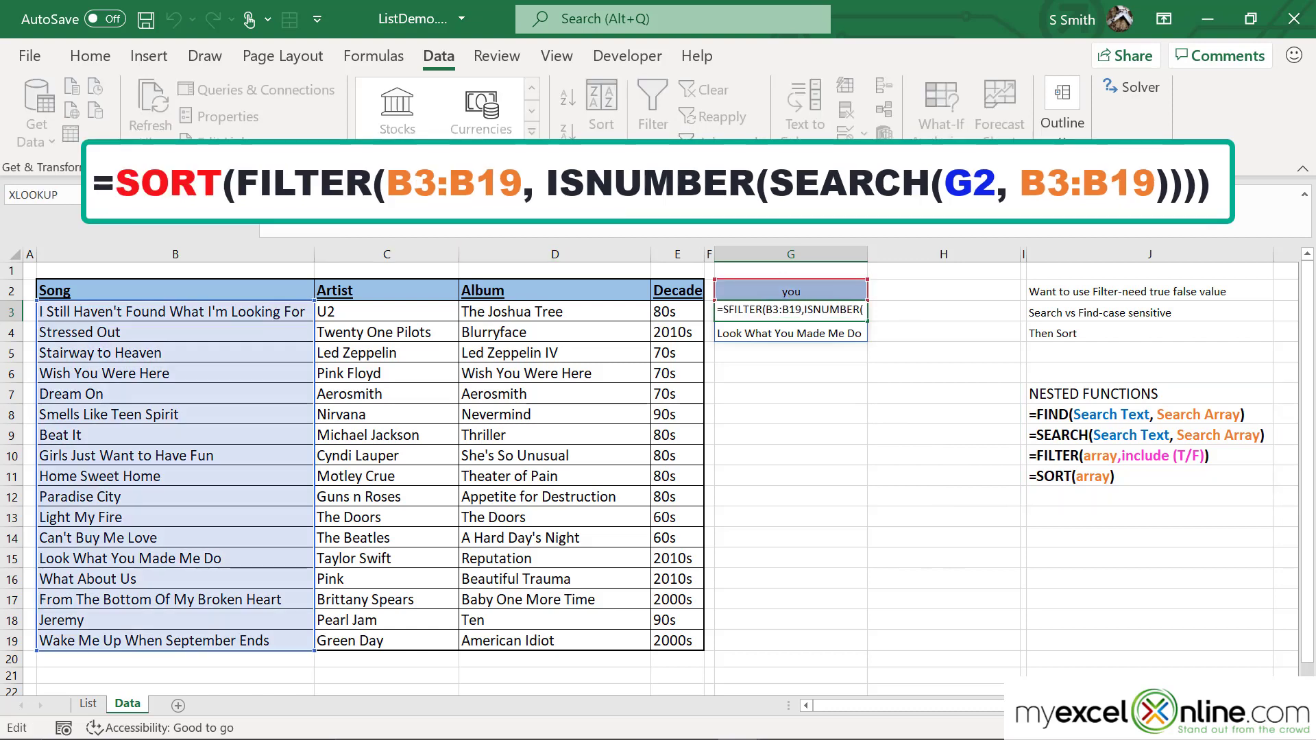
key(Home)
key(Right)
text(SORT)
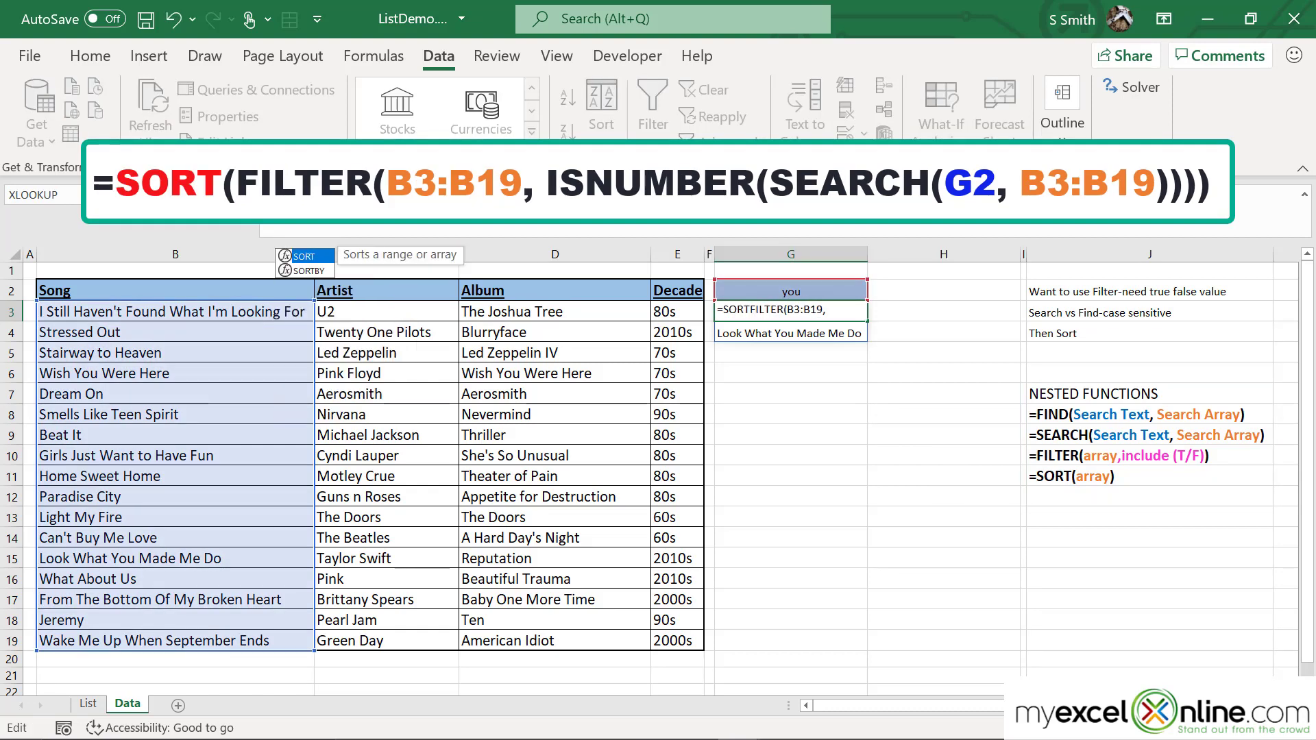
text(()
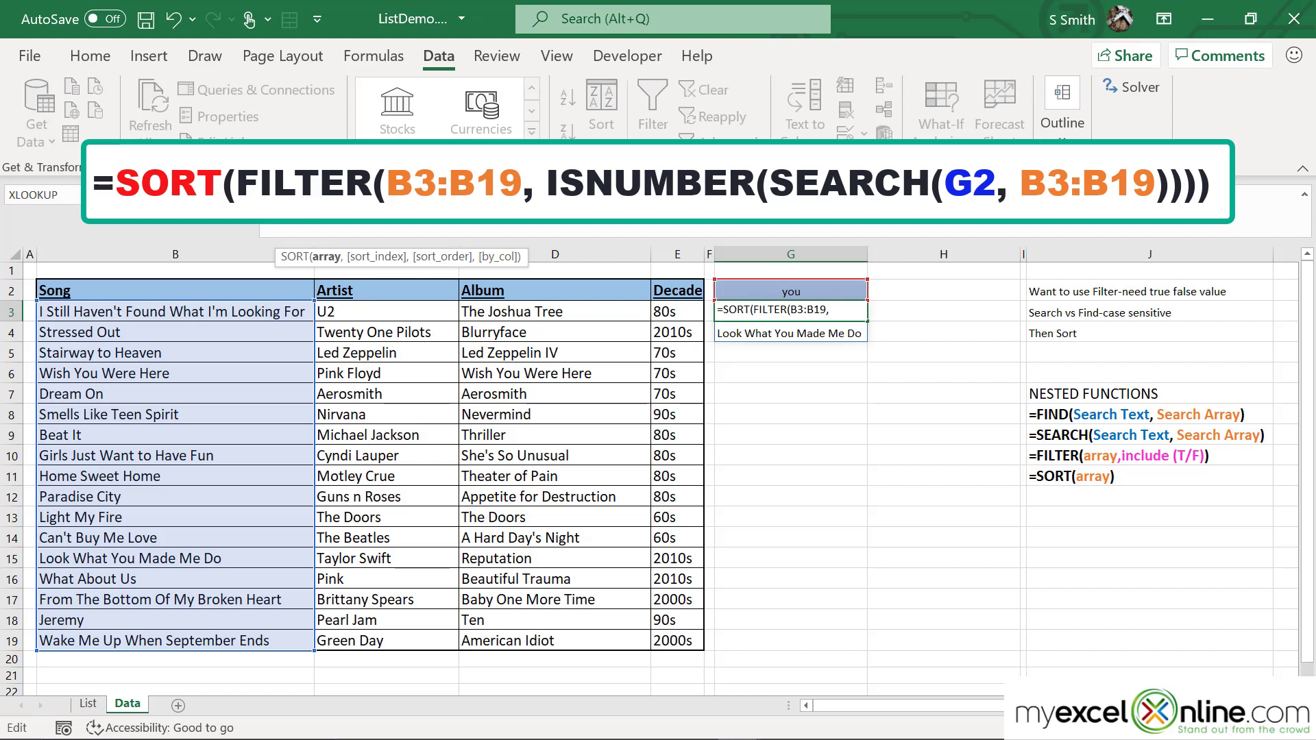
key(End)
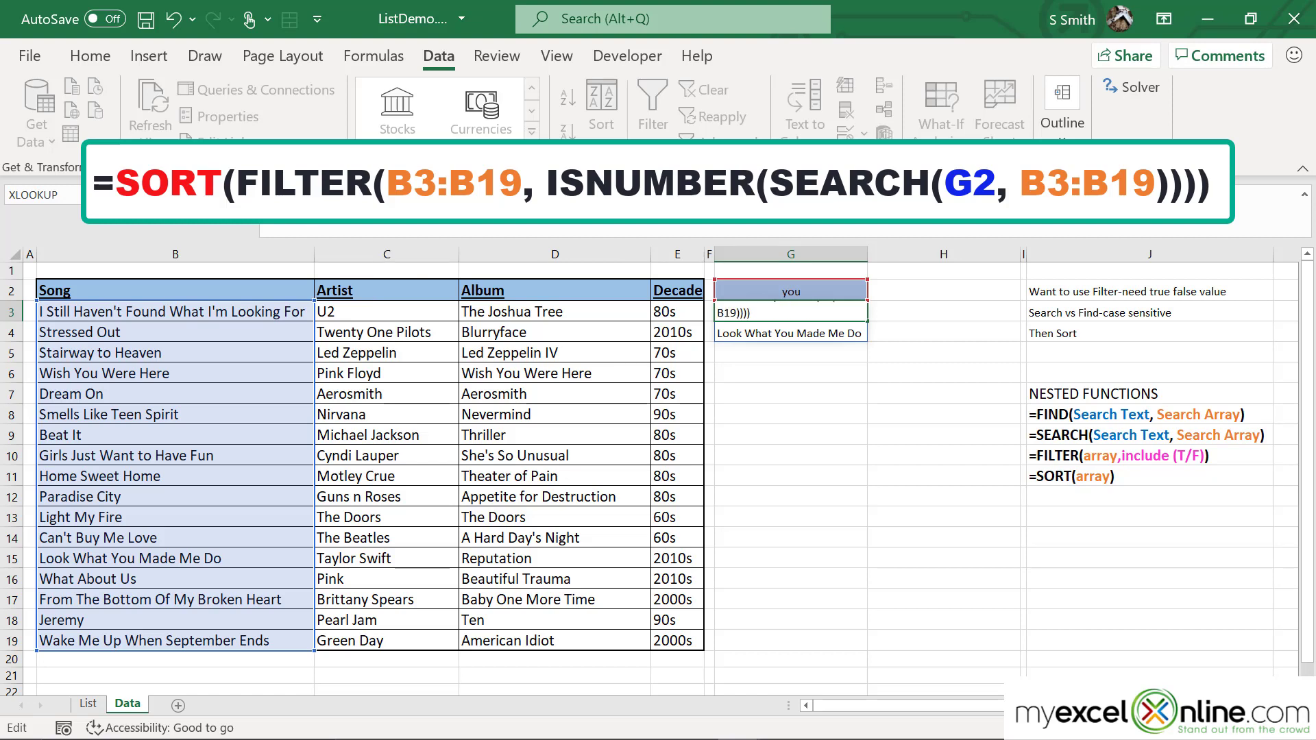
text())
key(Return)
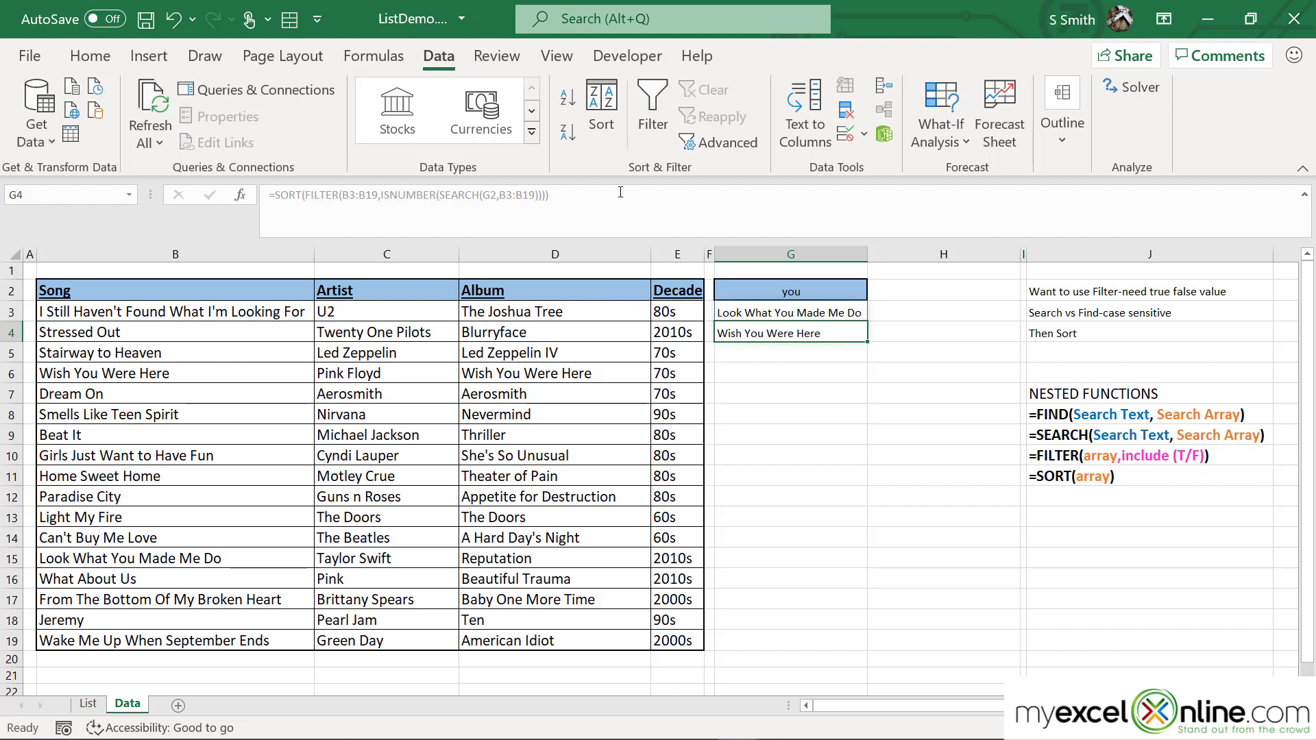
Try the search words 'I' and 'me' in G2 to watch the sorted list re-spill
click(784, 288)
text(I)
key(Return)
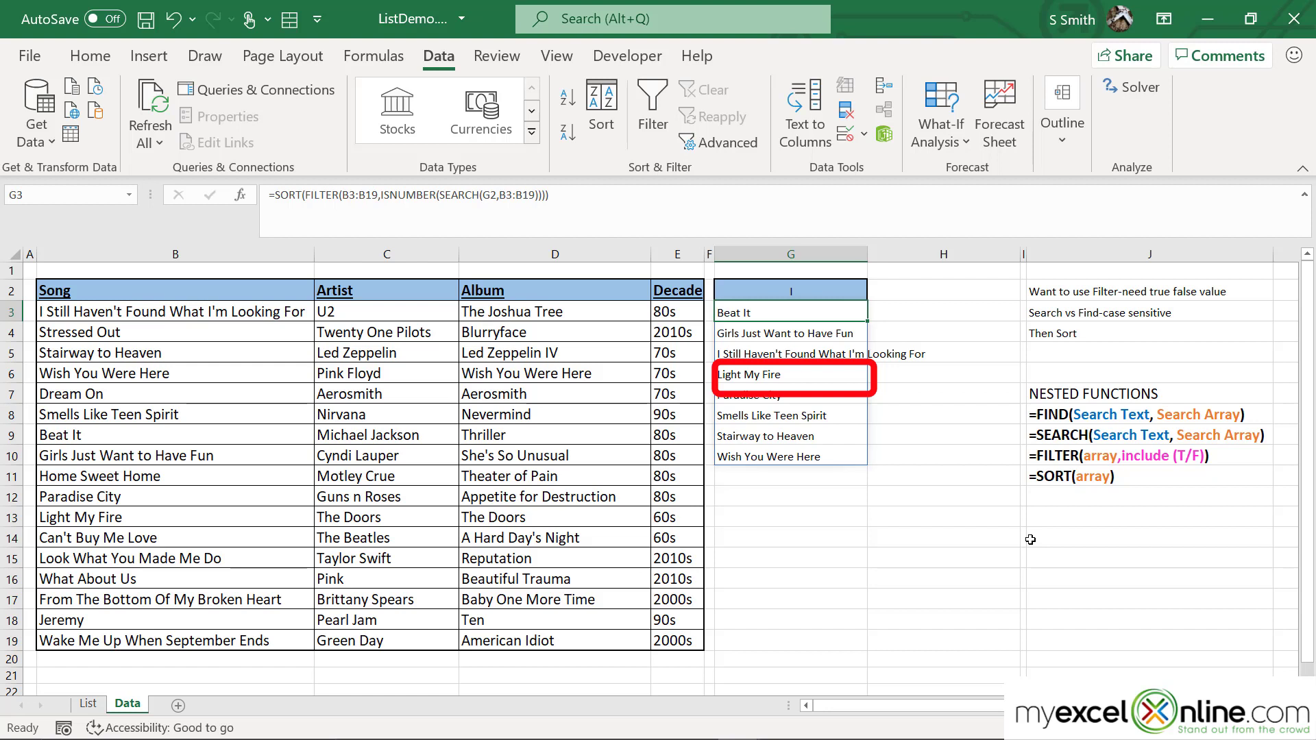
click(777, 286)
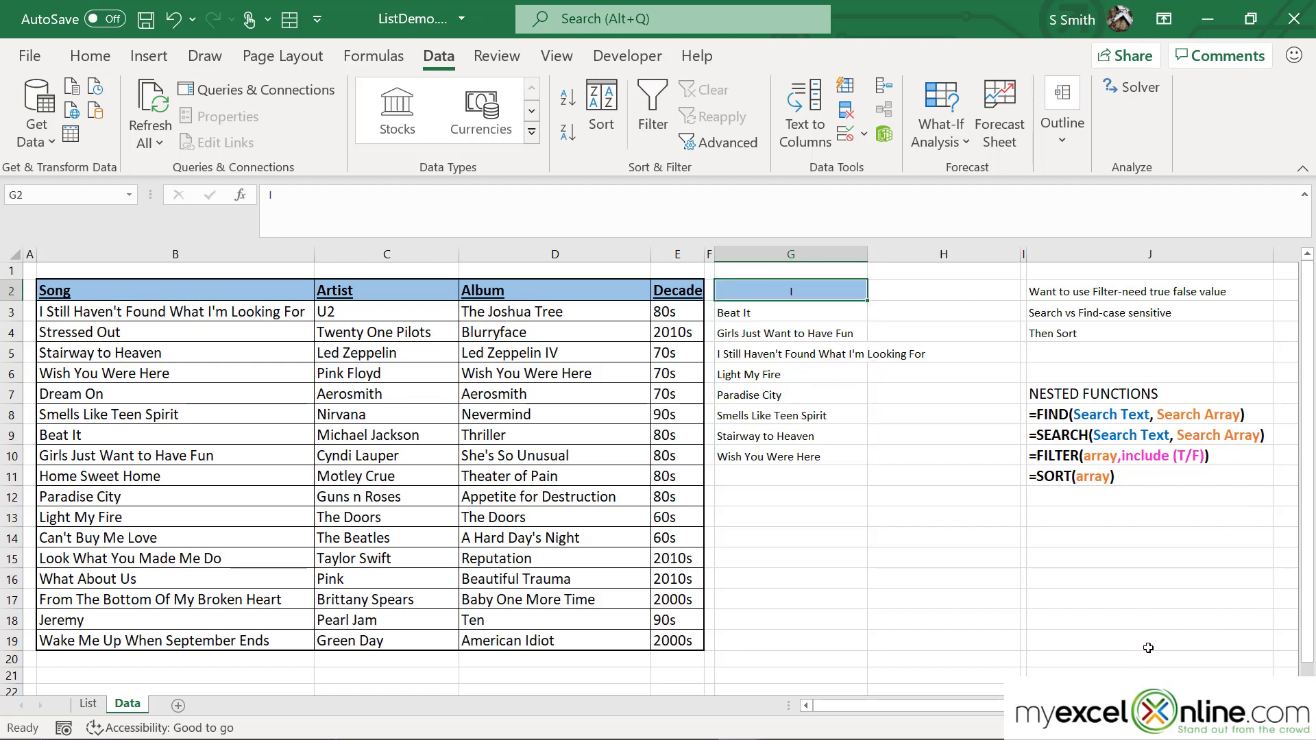
text(me)
key(Return)
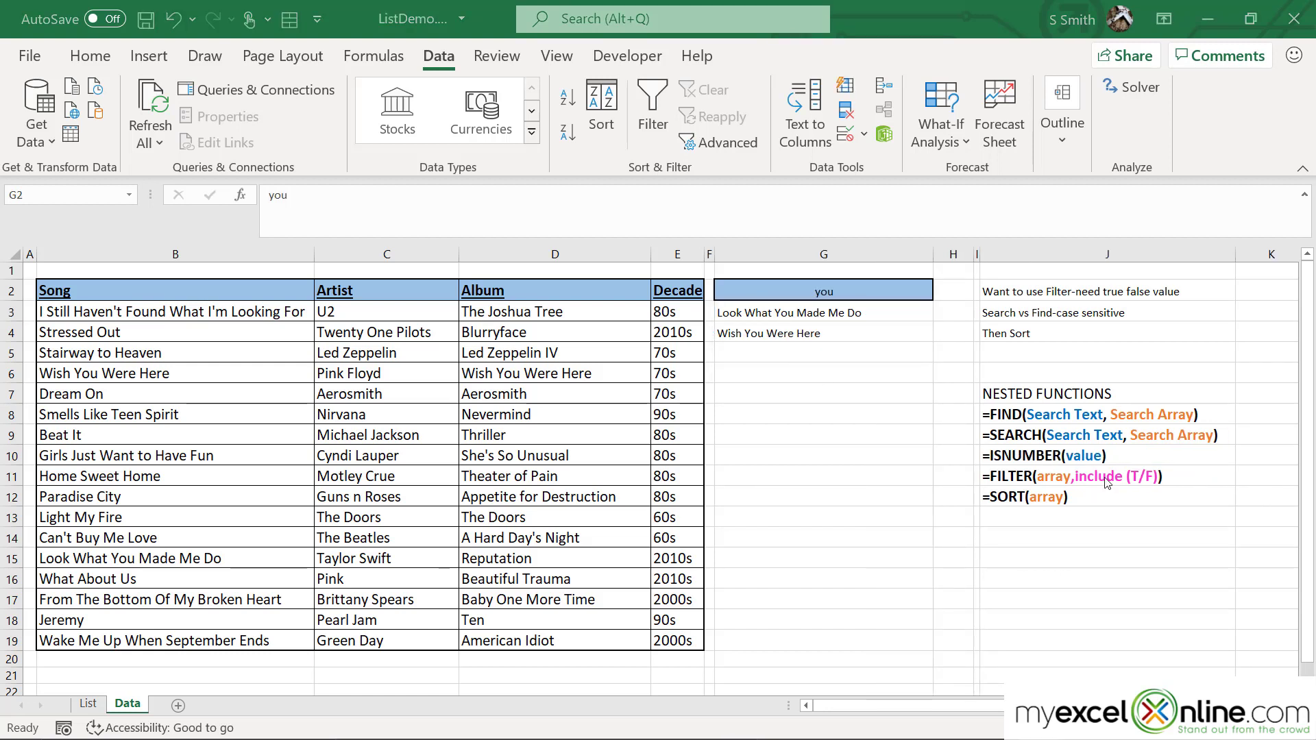
click(764, 289)
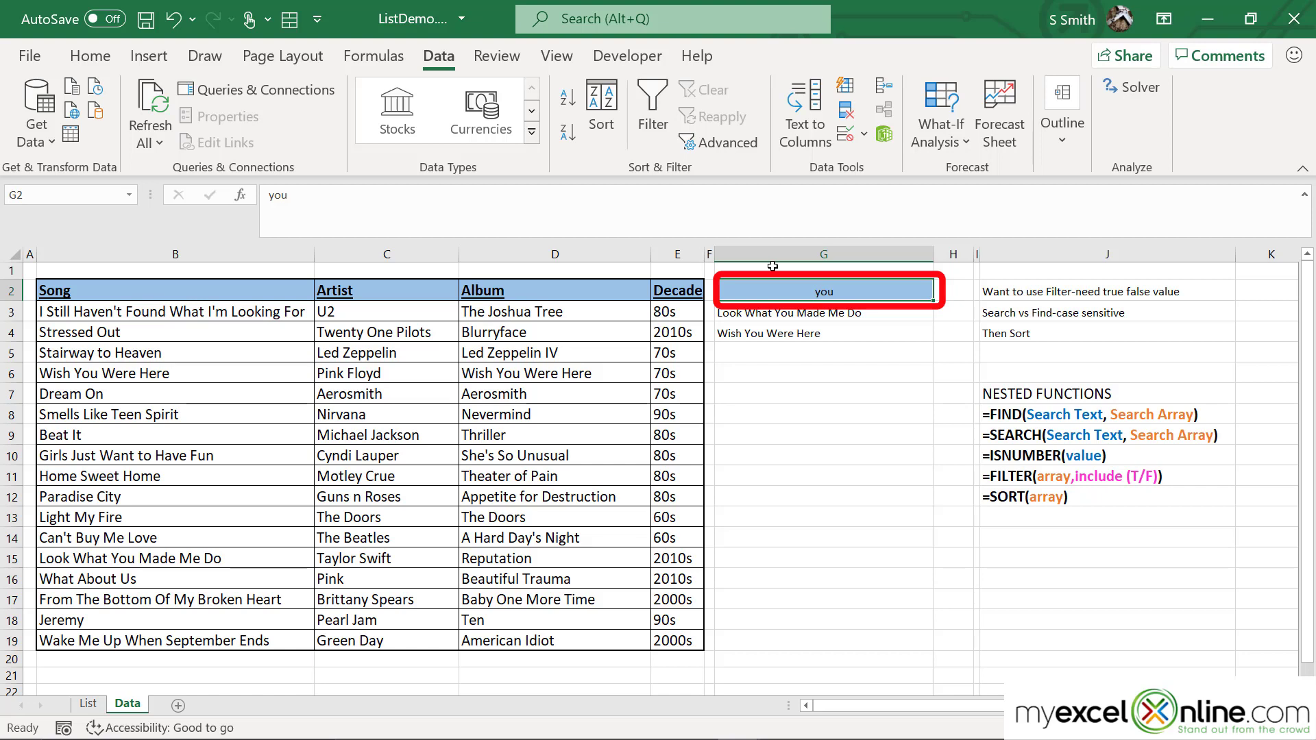
Link Data cell G2 to the List sheet's Song cell with =List!B3
text(=)
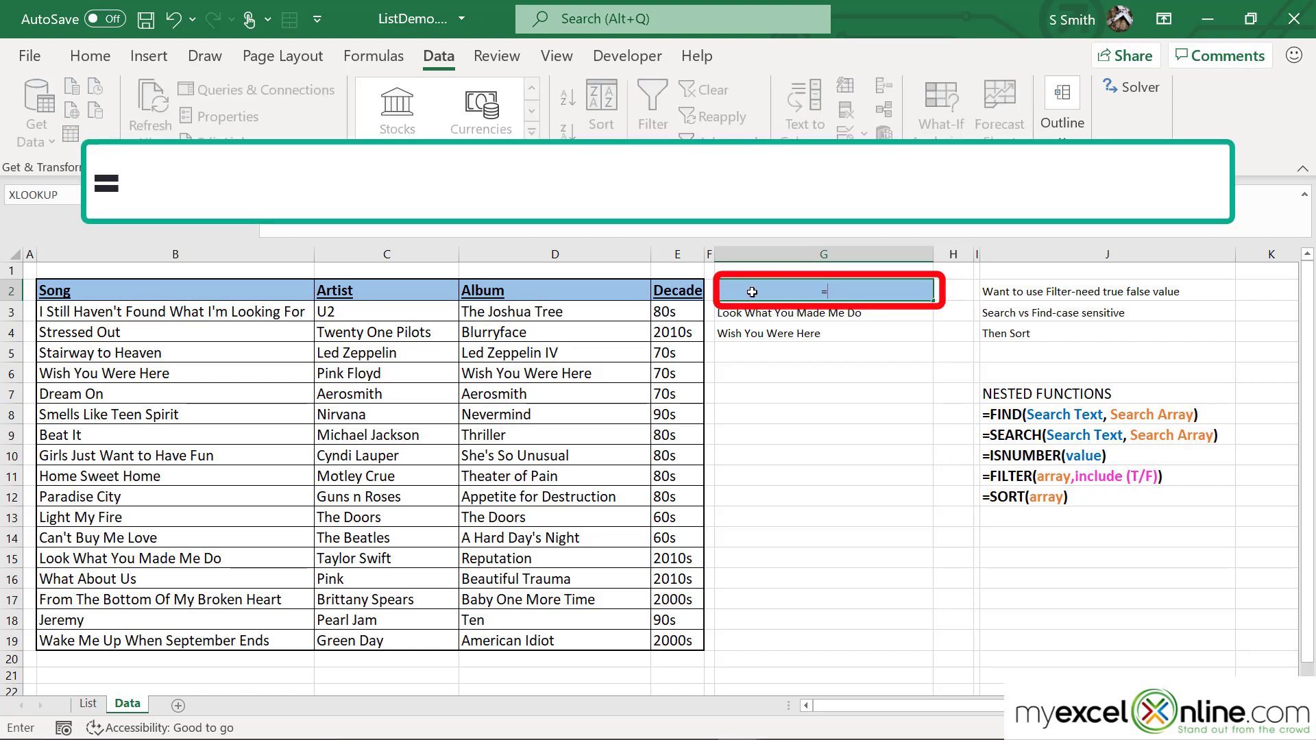
click(88, 704)
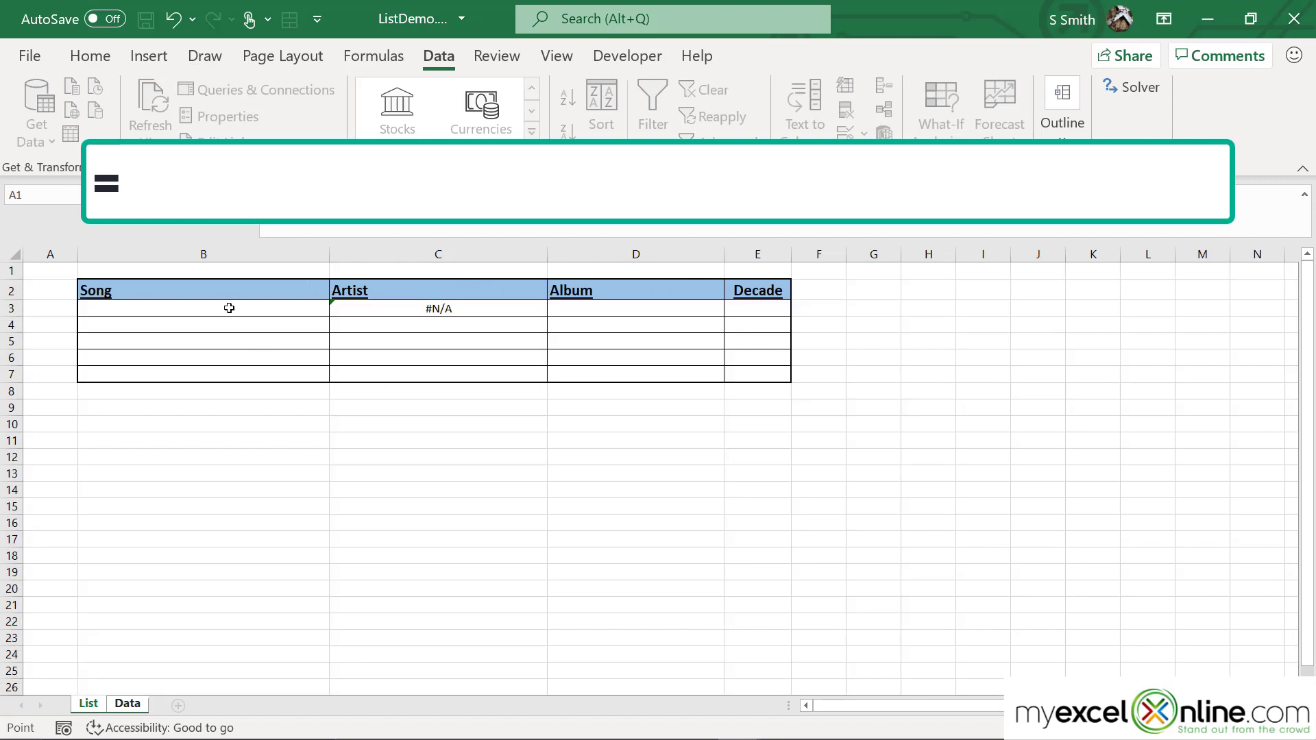
click(229, 308)
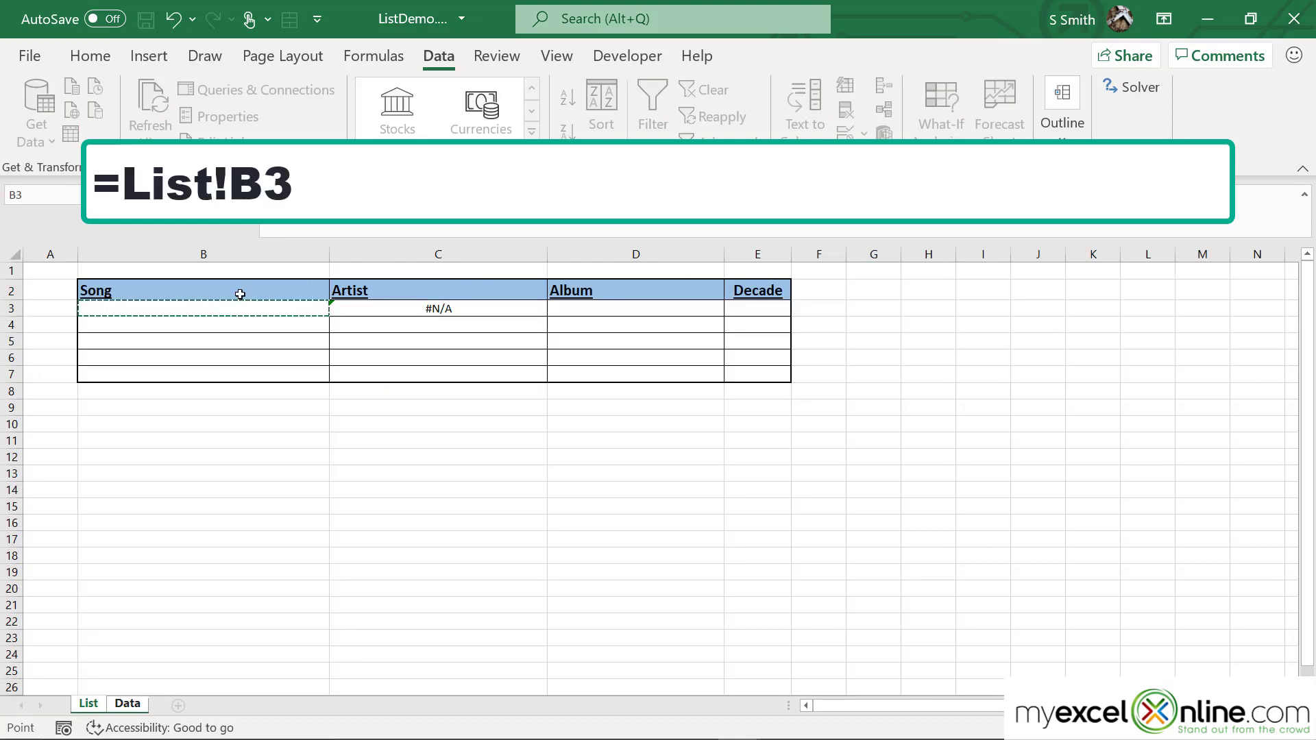
key(Return)
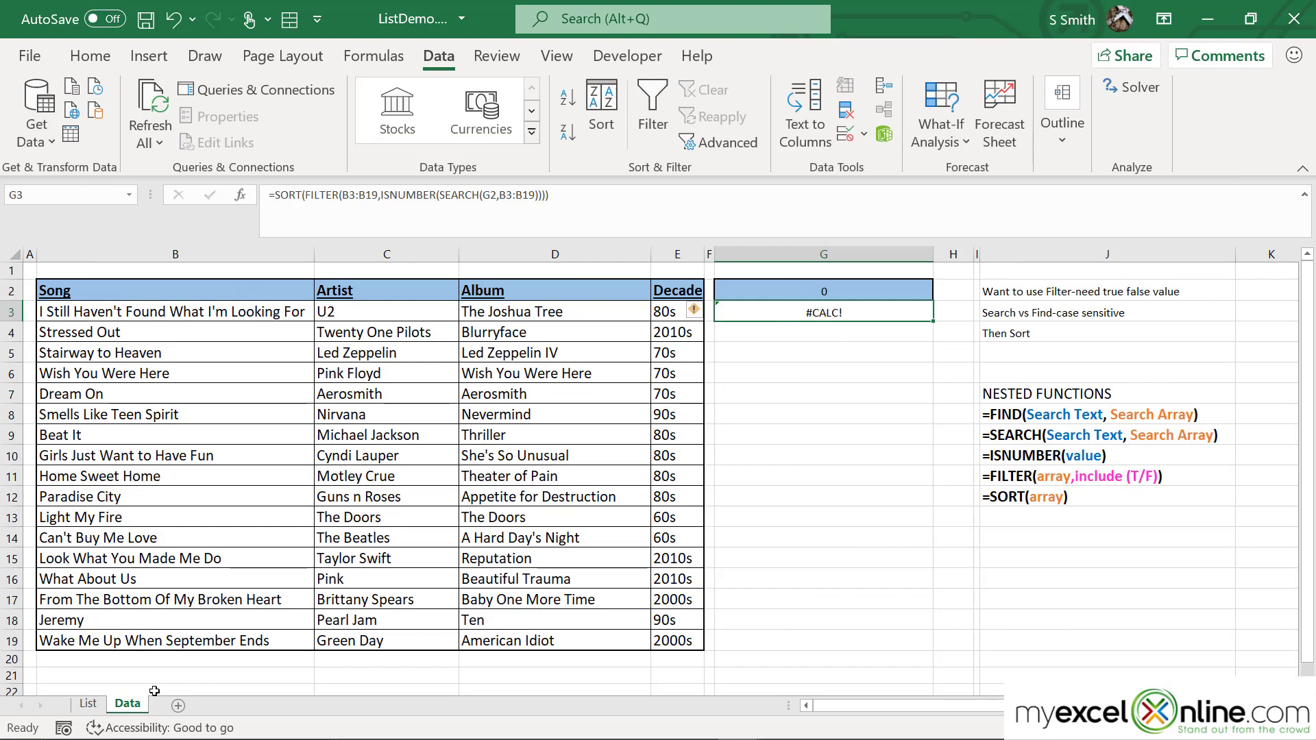
Change the data validation source of List cell B3 to the filtered range Data!$G$3:$G$19
click(90, 704)
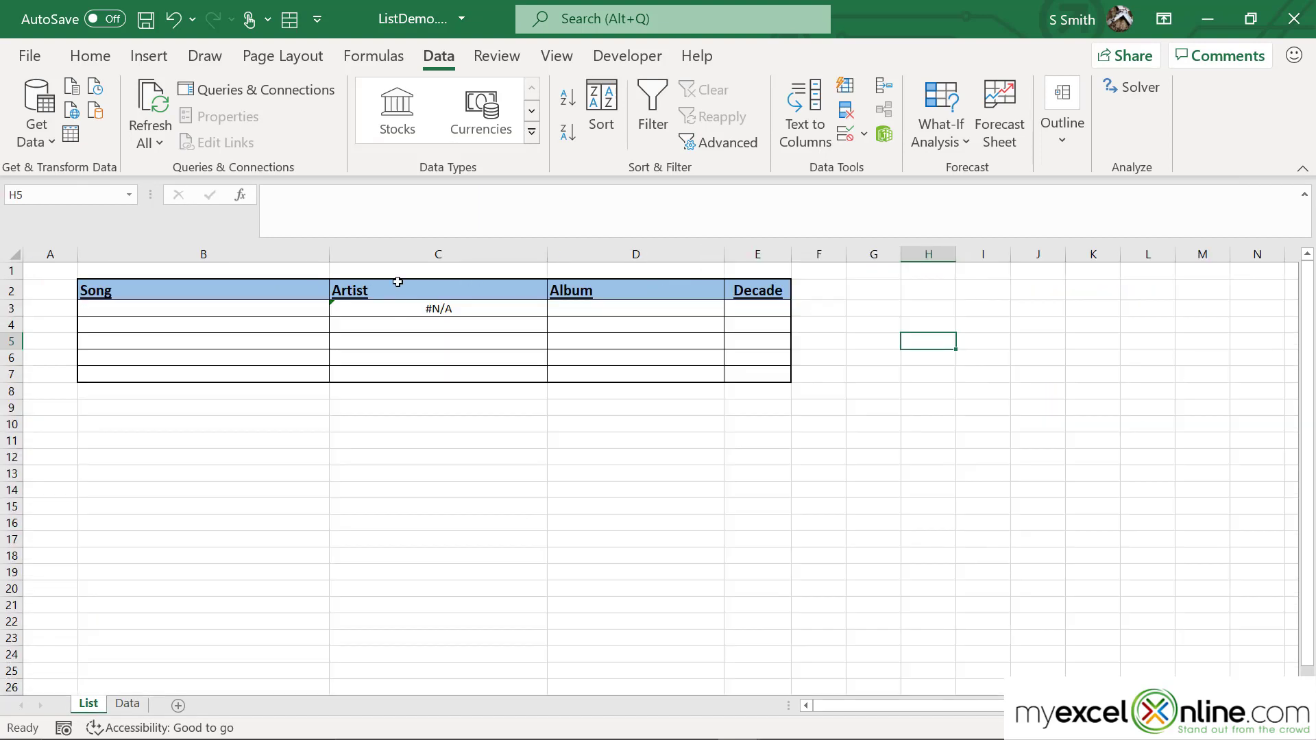
click(288, 309)
click(863, 134)
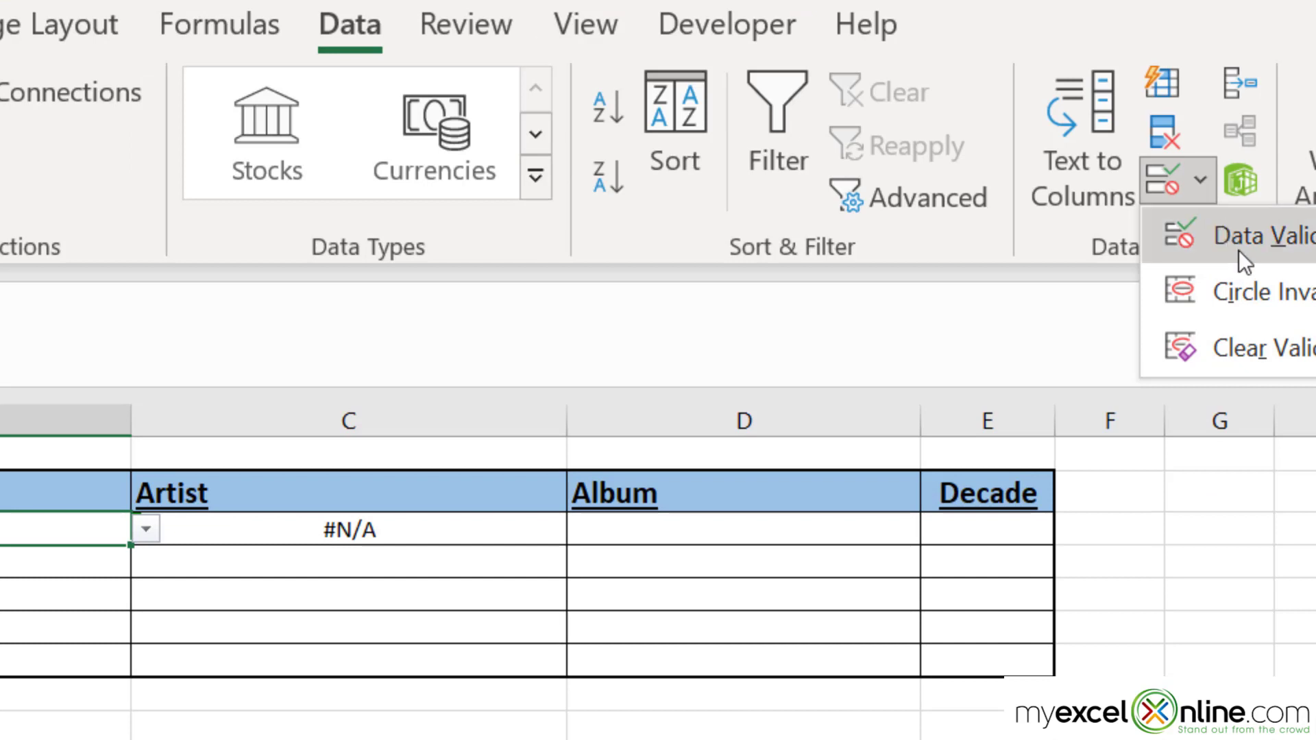
click(1240, 249)
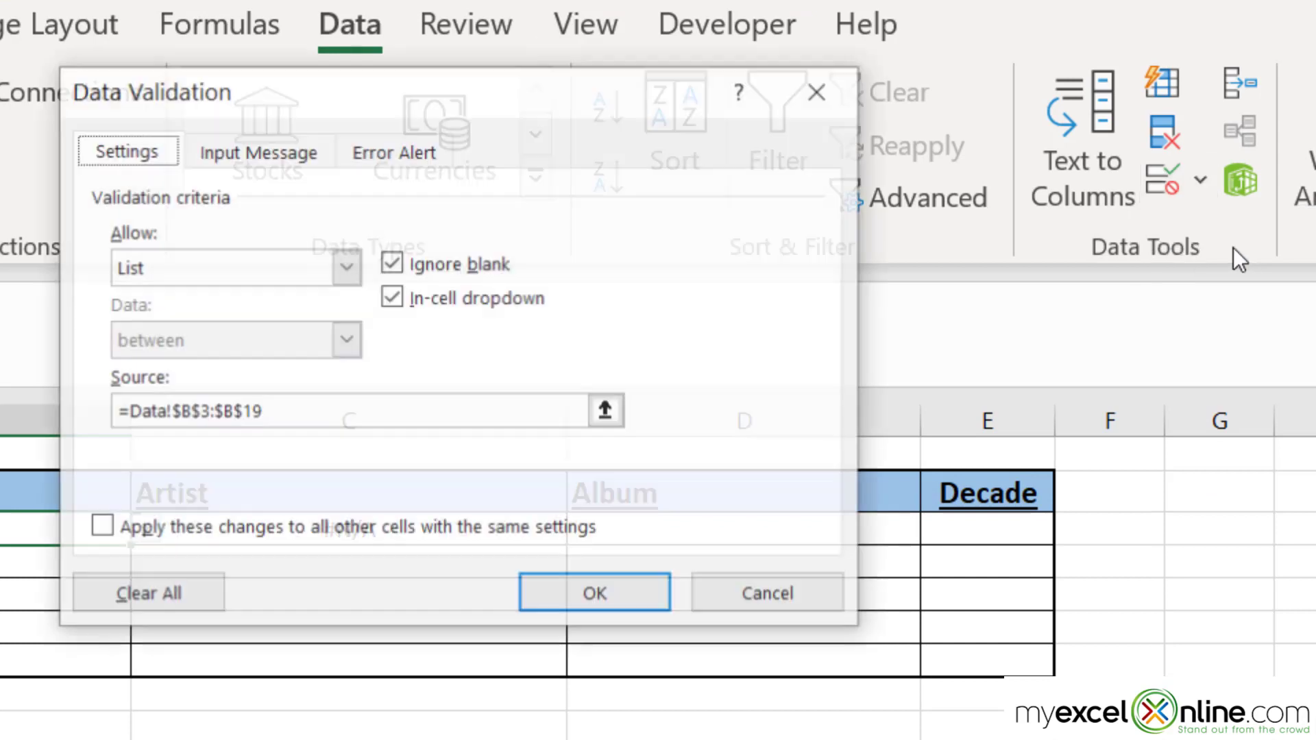
click(277, 415)
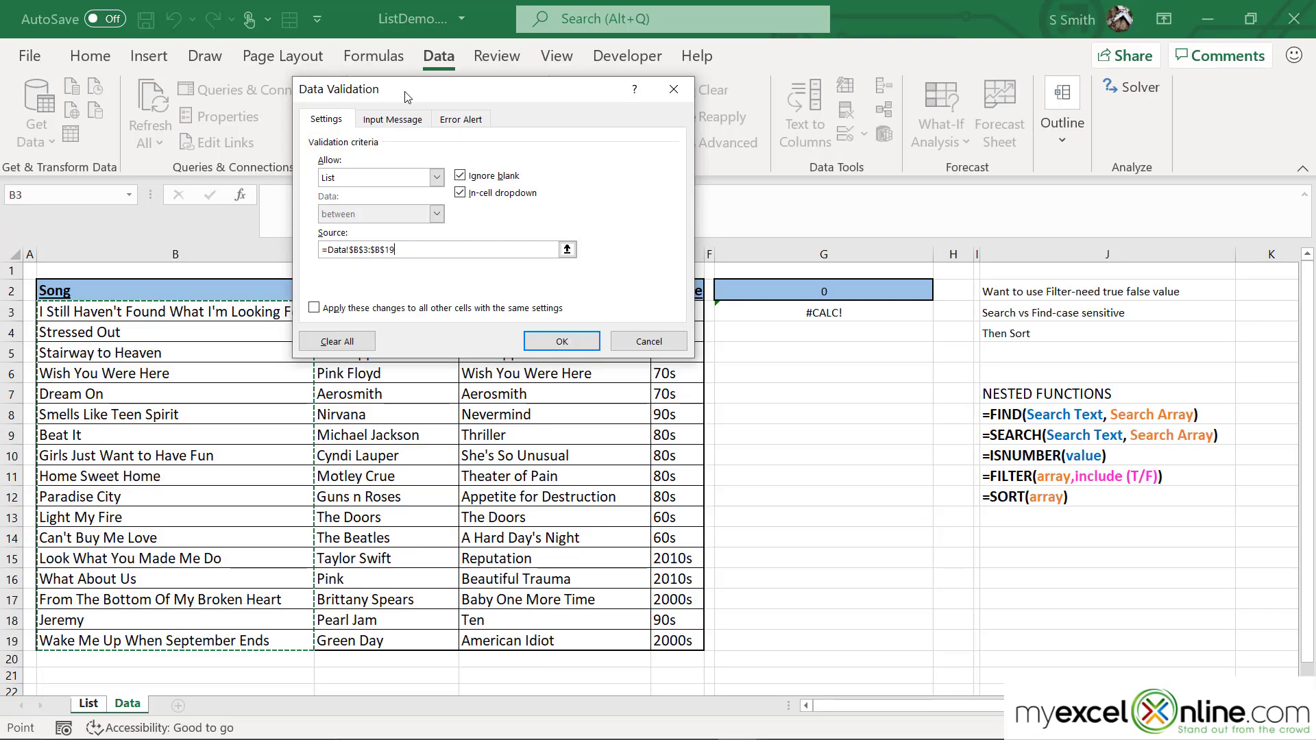
drag(302, 90, 39, 20)
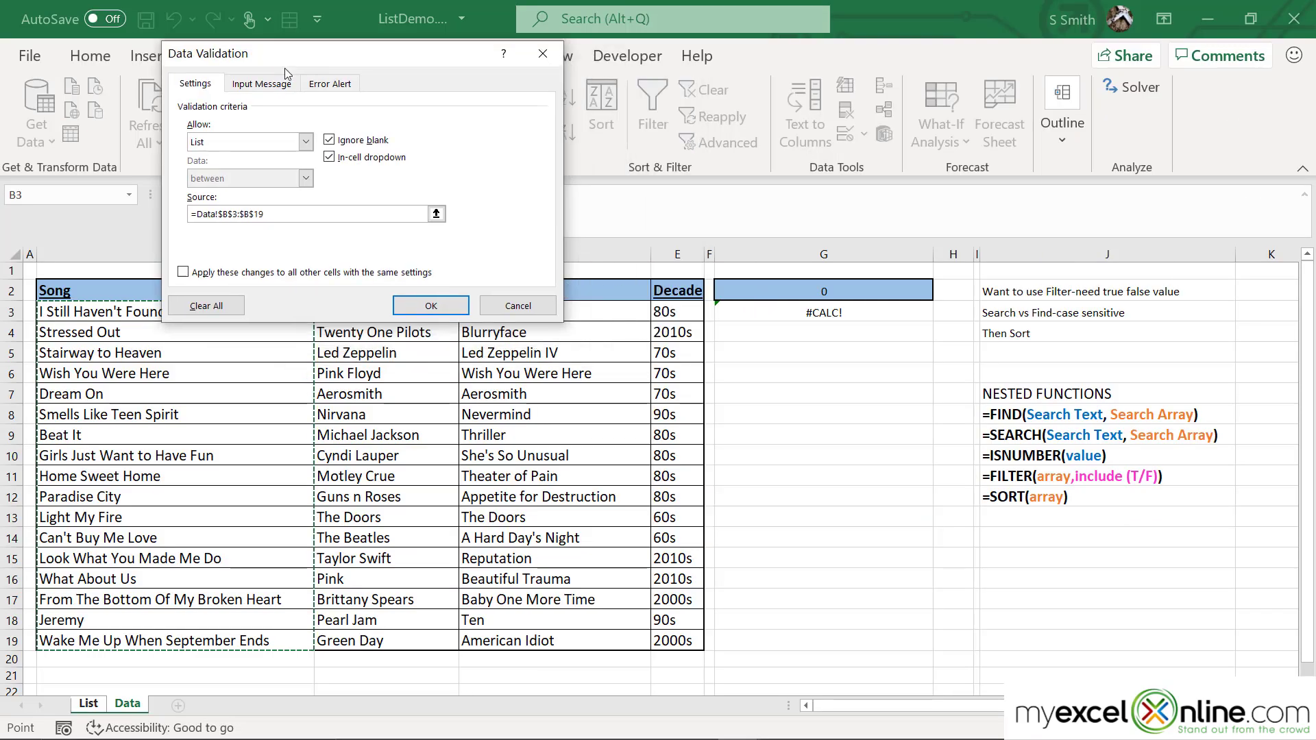
drag(759, 313, 761, 637)
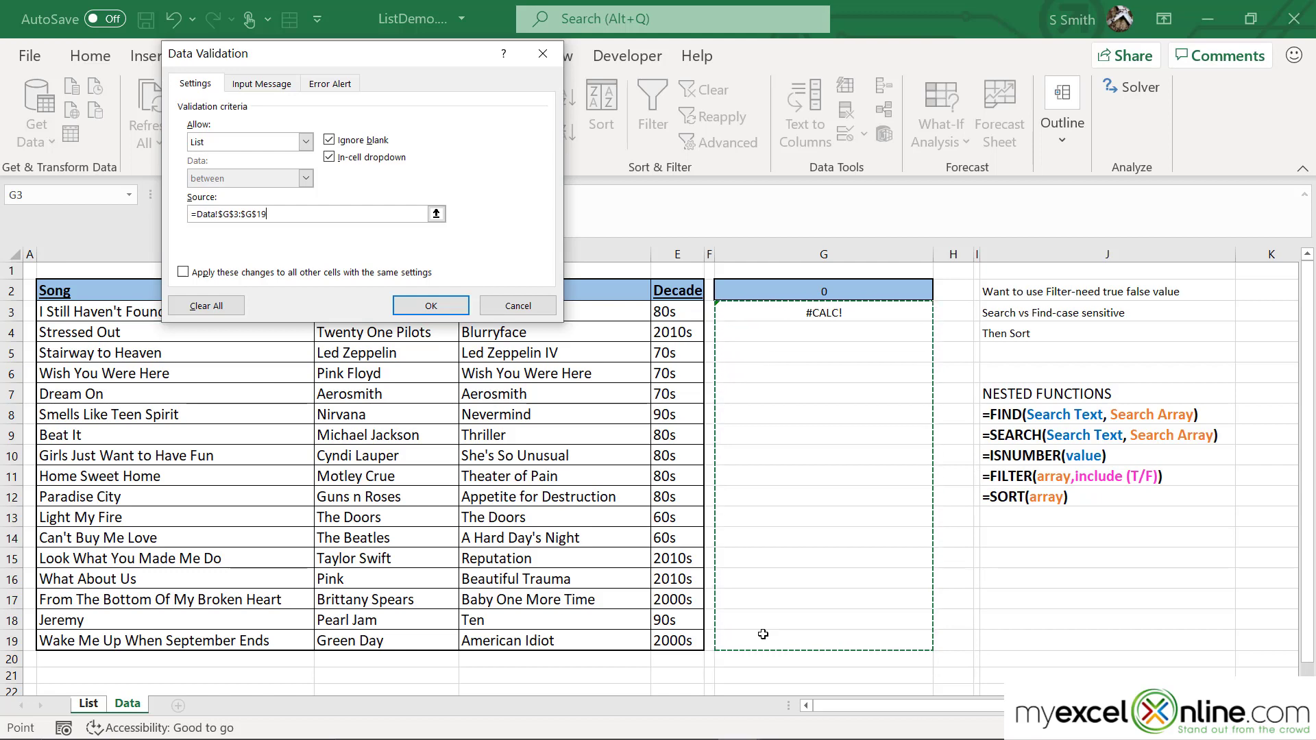
key(Return)
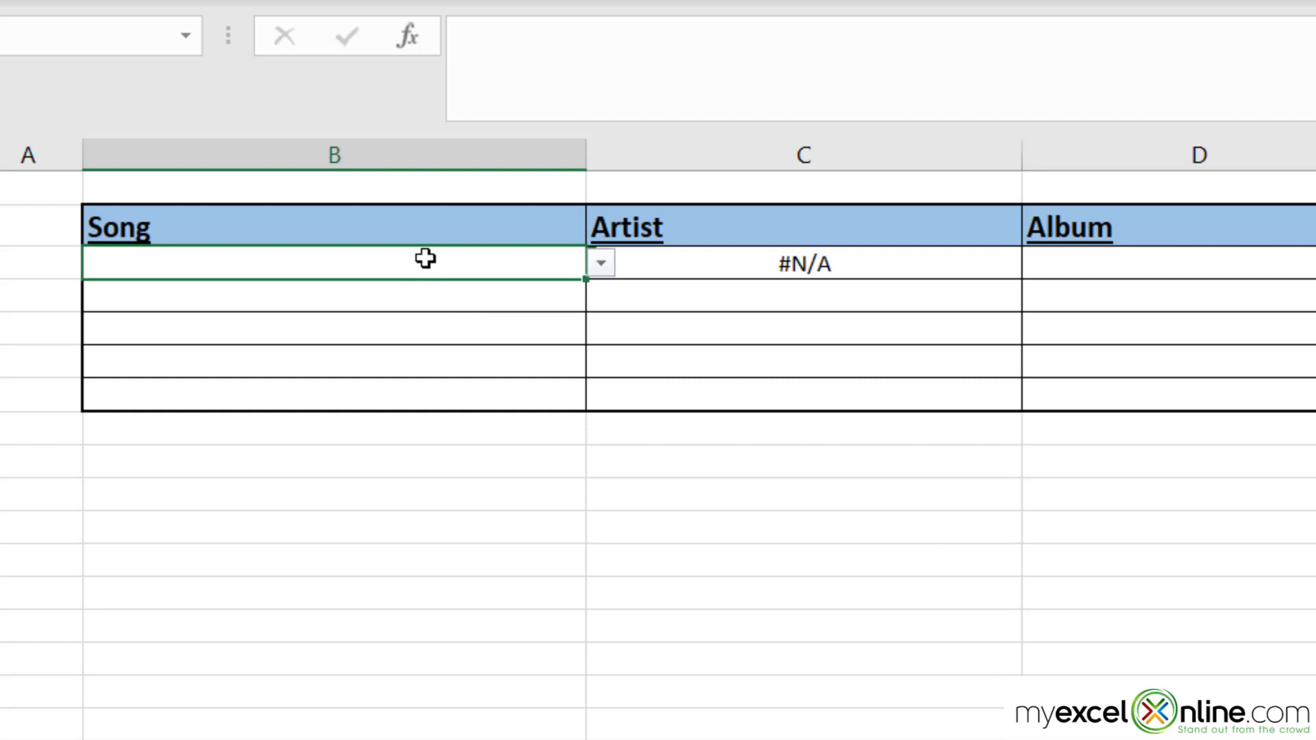
Type 'me' and then 'I' in B3 and preview the matching songs in the dropdown
text(me)
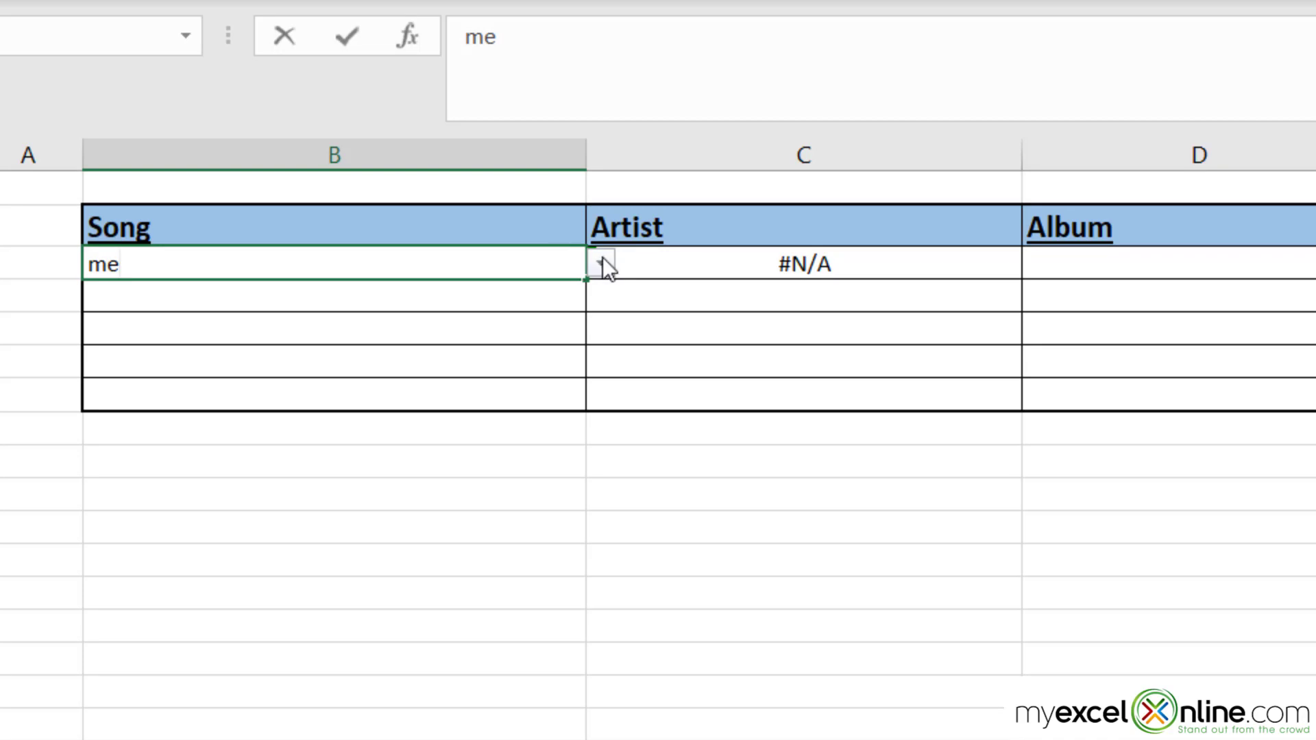
click(603, 267)
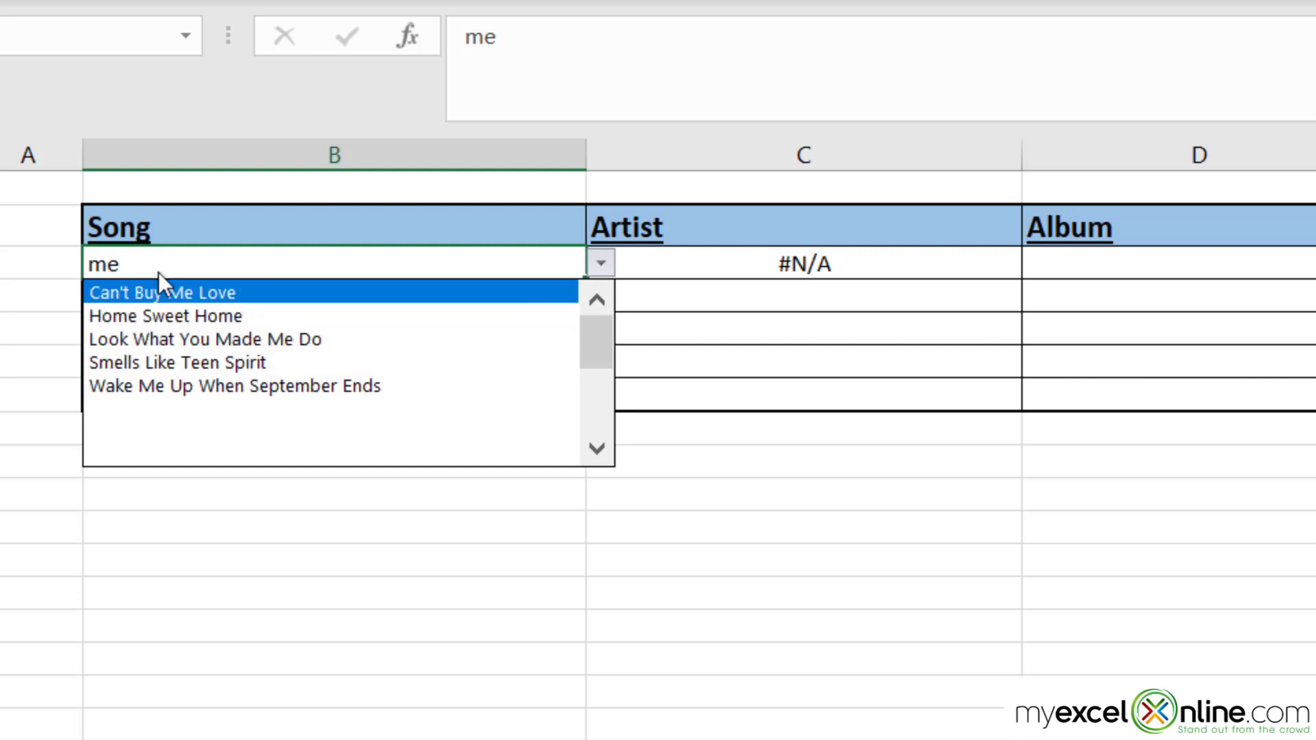
key(Escape)
text(I)
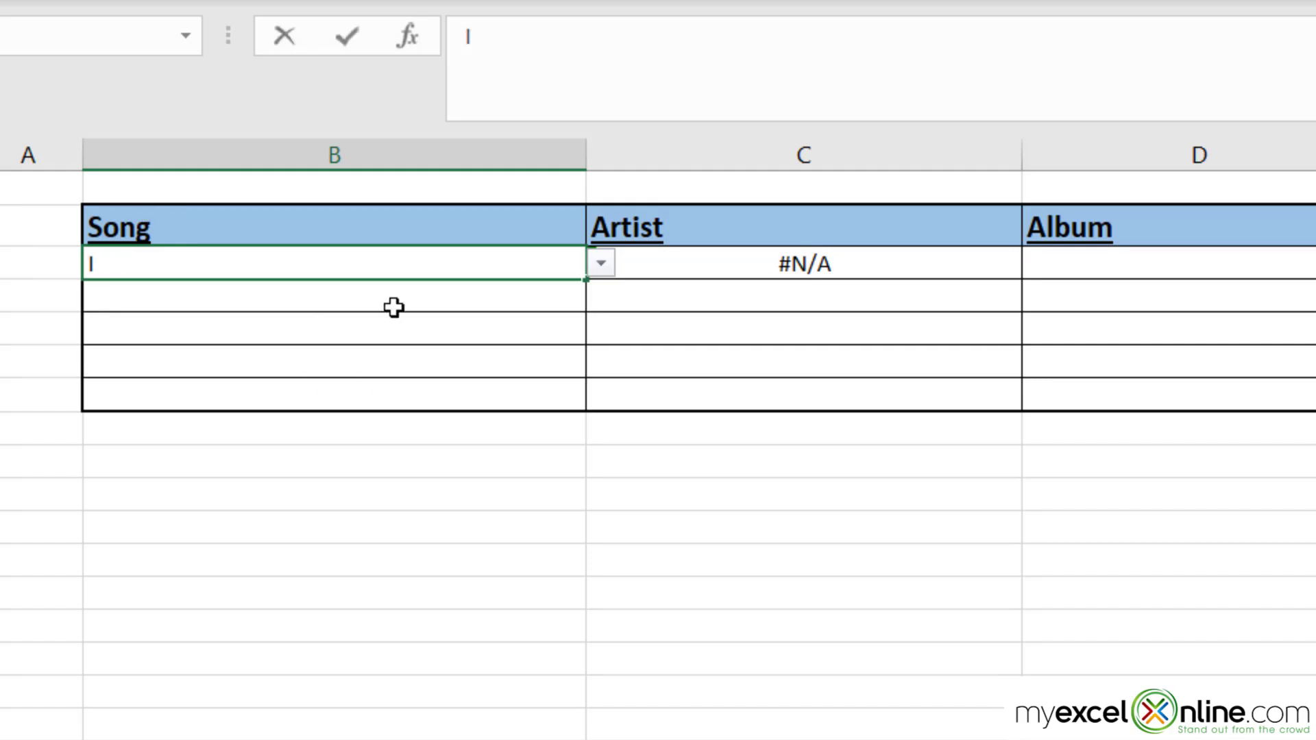
click(600, 263)
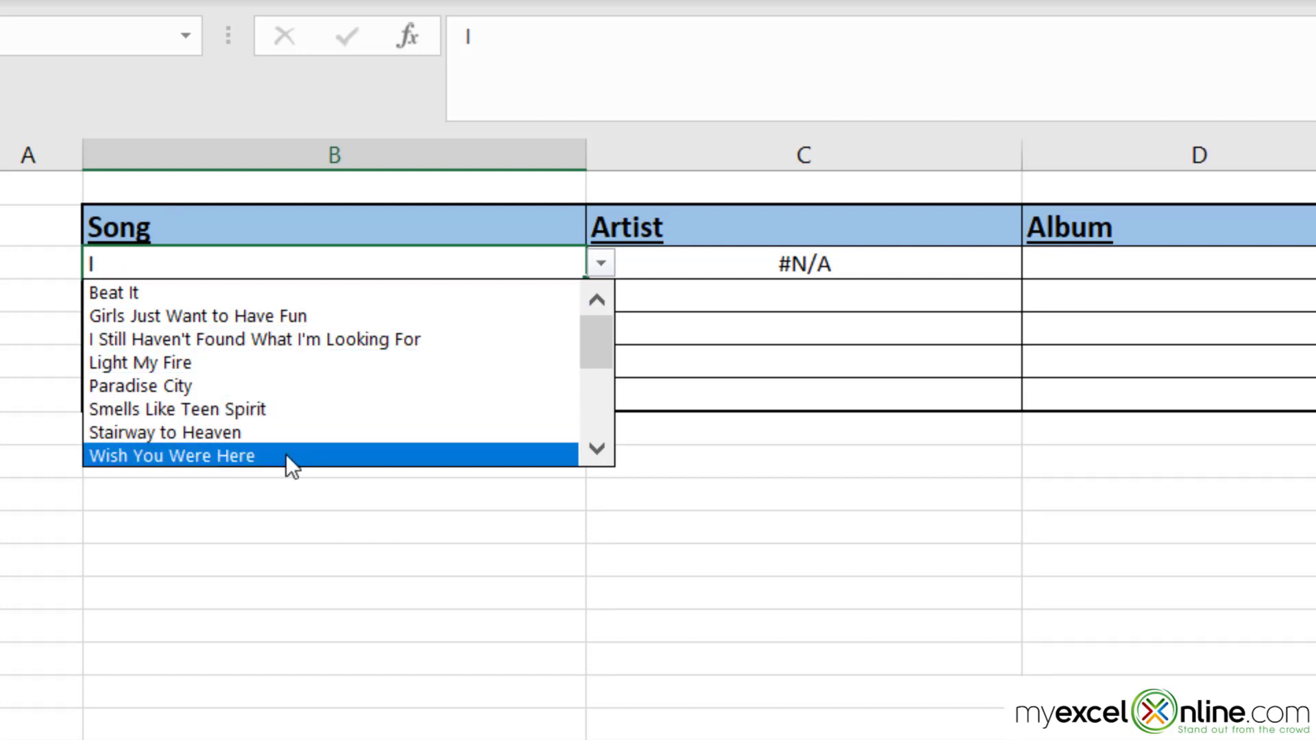
click(236, 260)
Search 'You' and choose Wish You Were Here, then return to the Data sheet
text(You)
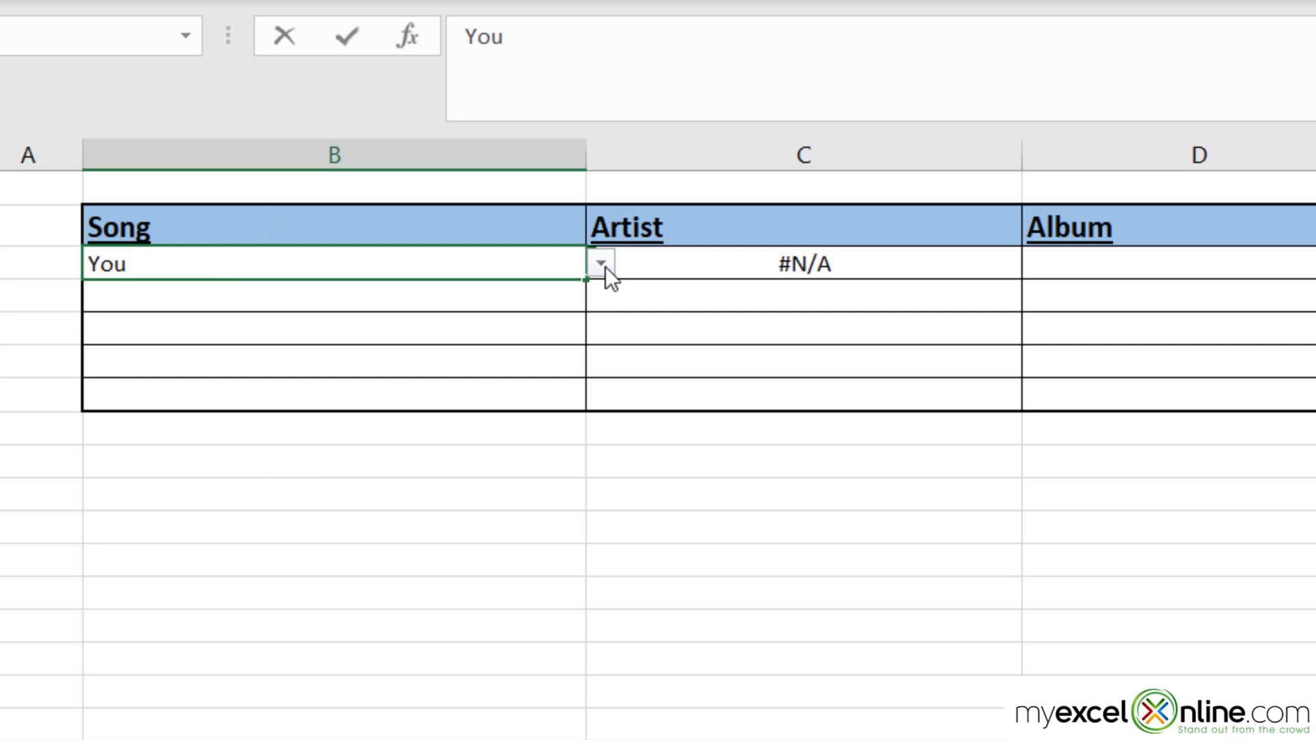
click(603, 264)
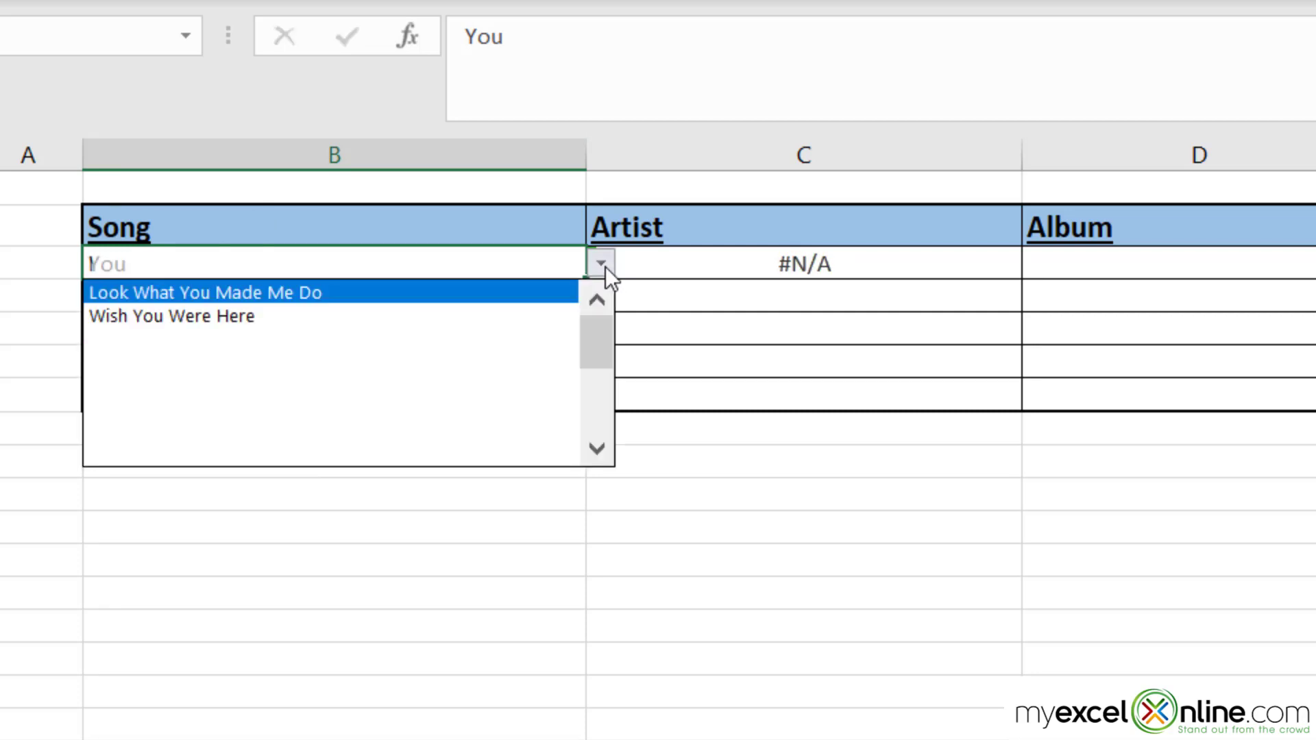
click(236, 315)
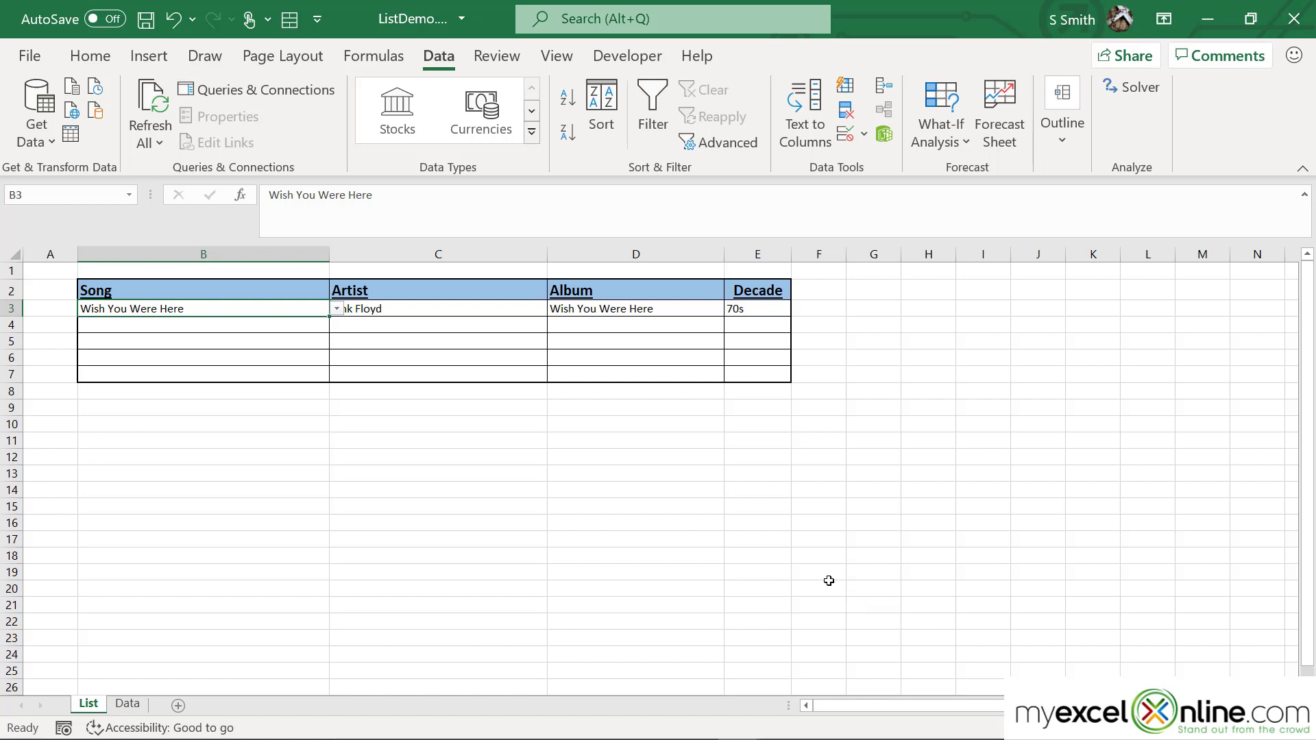
click(127, 704)
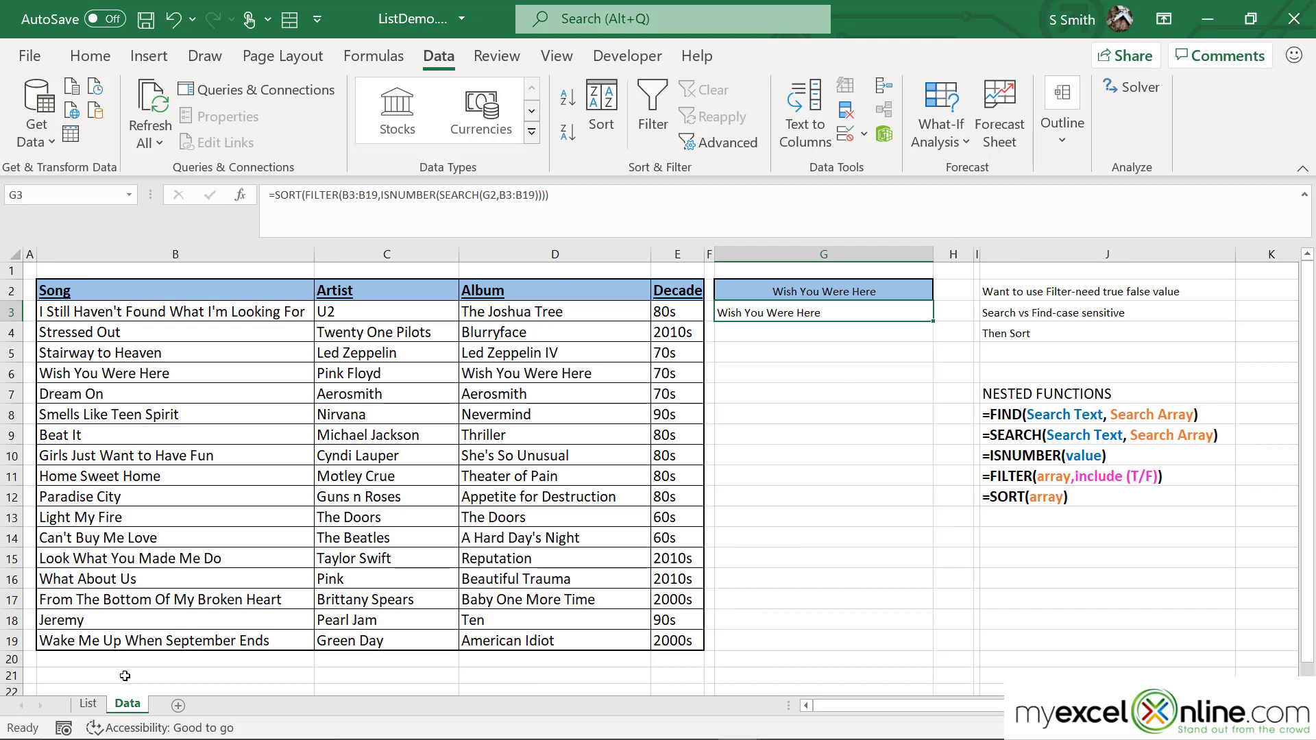